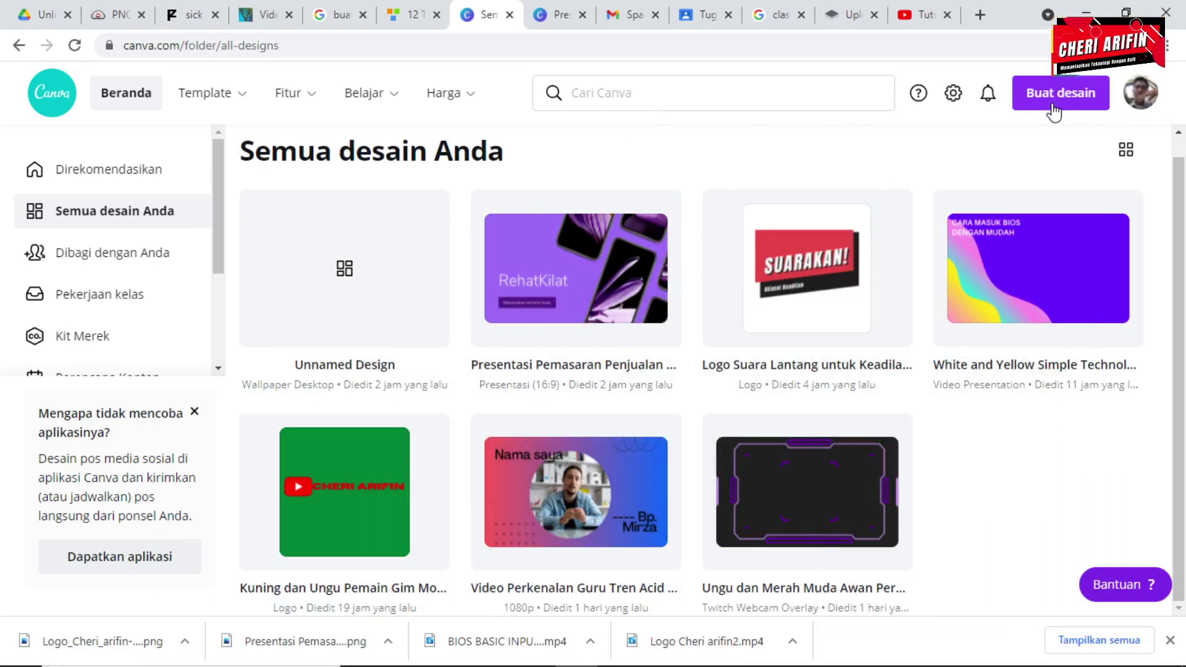
Create a Presentasi Pendidikan design and apply the "Teori Seni" cover page from the 12-page art theory template
click(1053, 110)
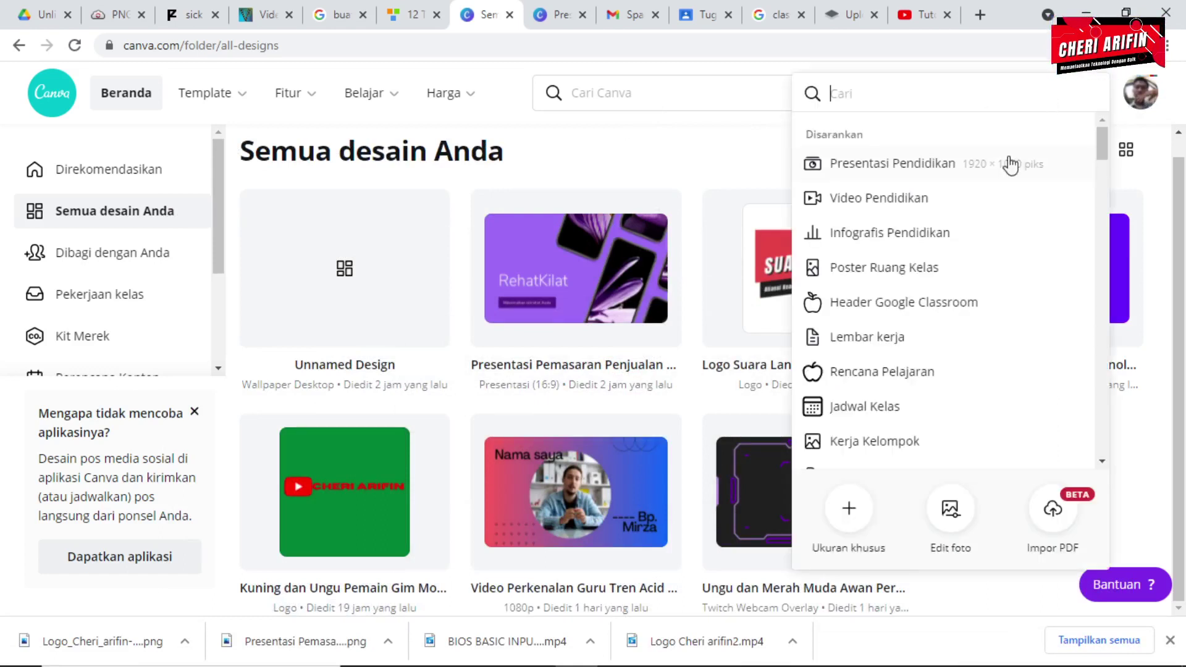
click(938, 179)
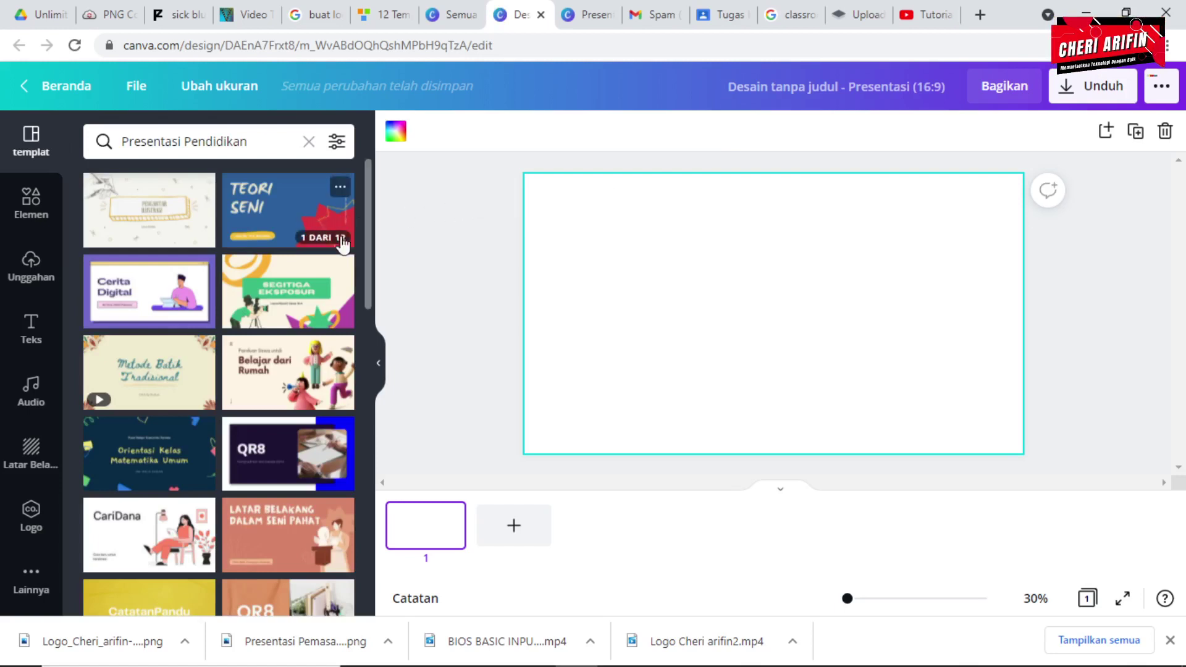
click(281, 220)
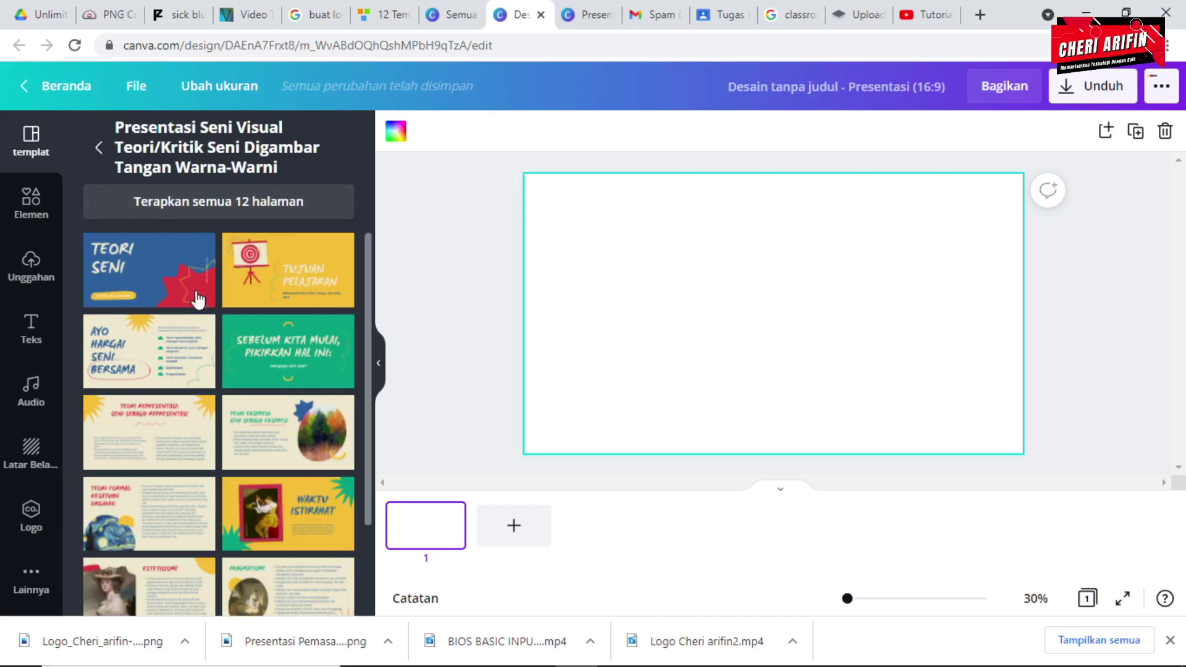
click(162, 294)
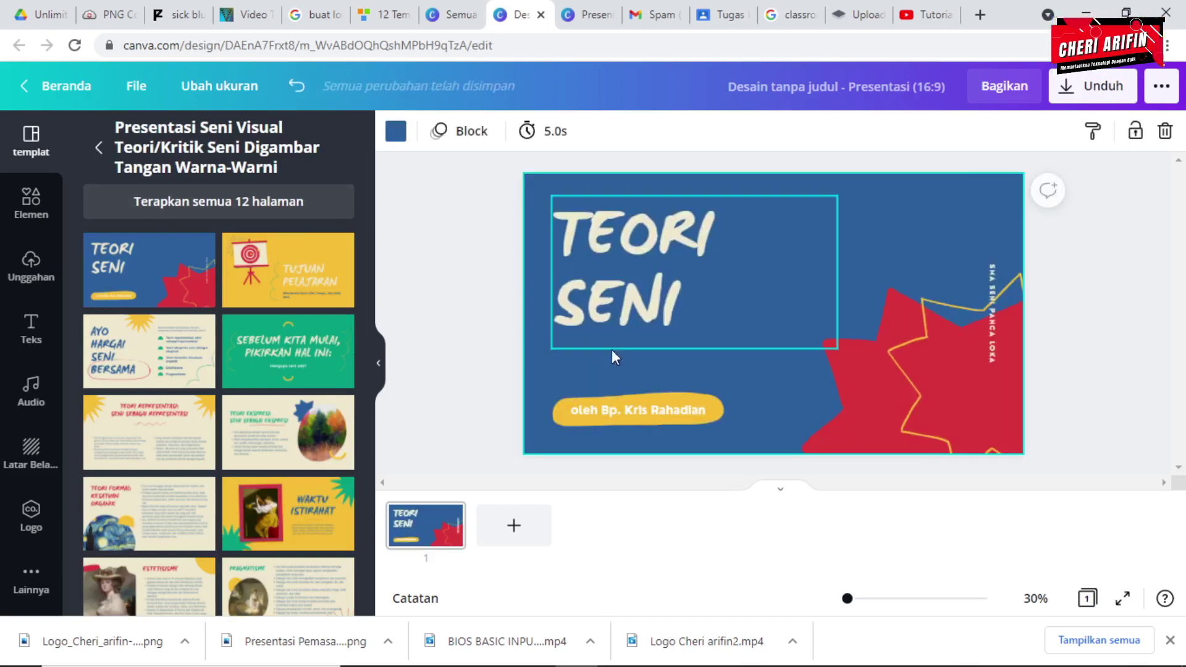
click(626, 308)
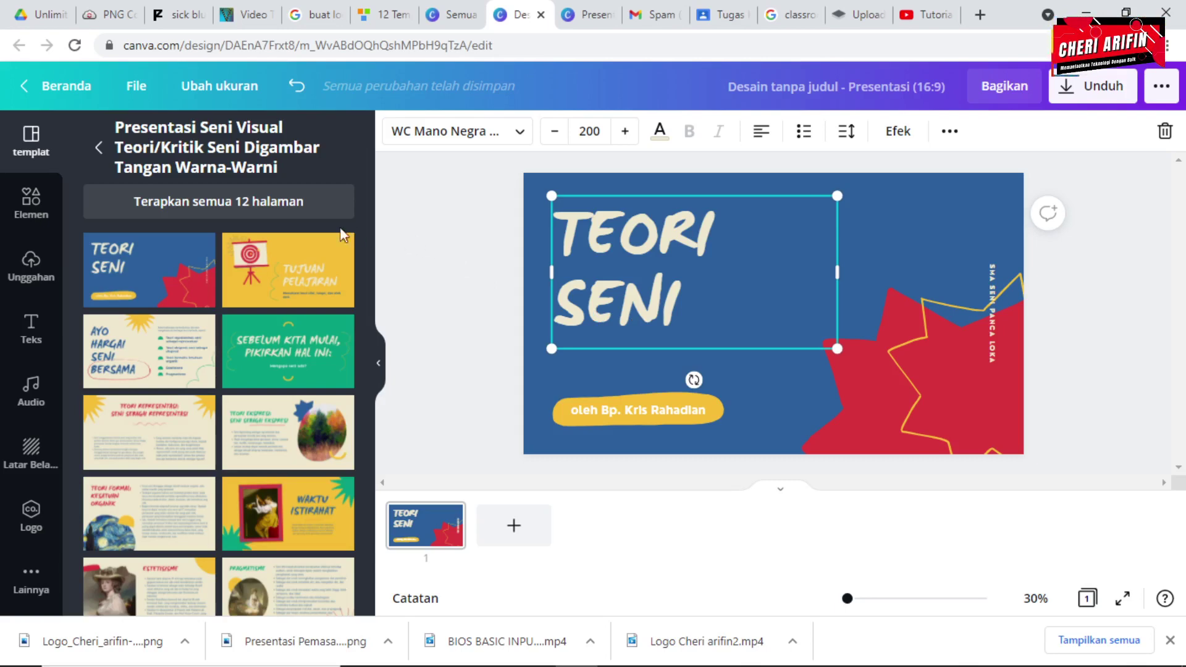
Look through the full collection of recently used elements available for the slide
click(34, 209)
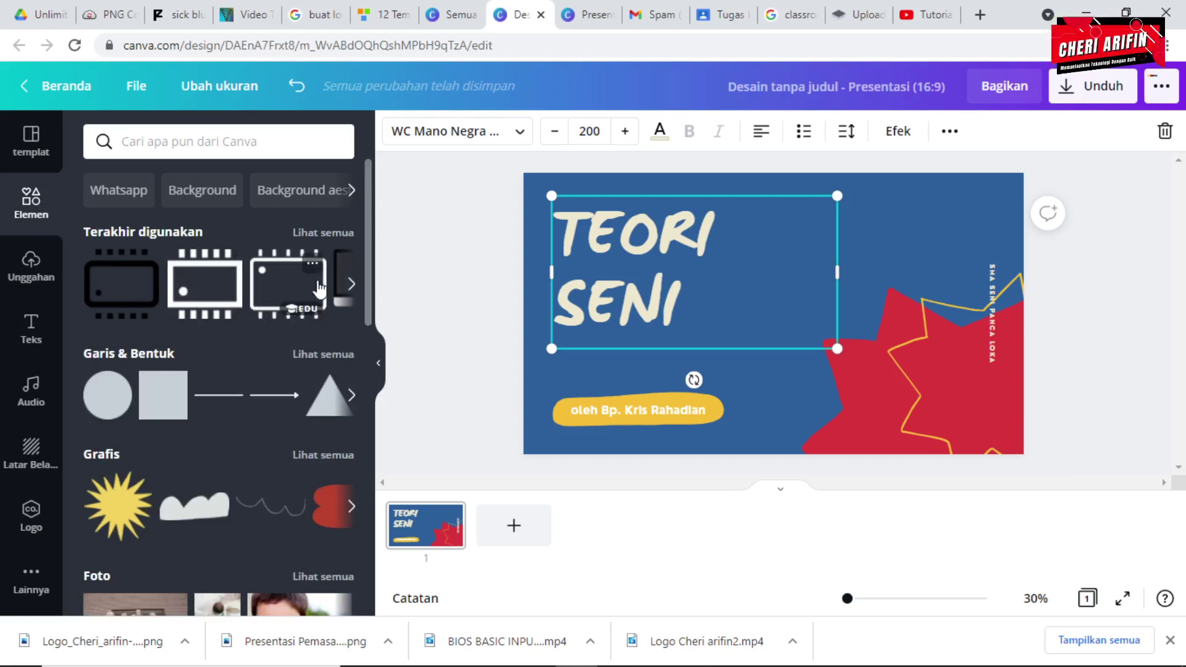
scroll(301, 371, down, 3)
scroll(302, 372, up, 3)
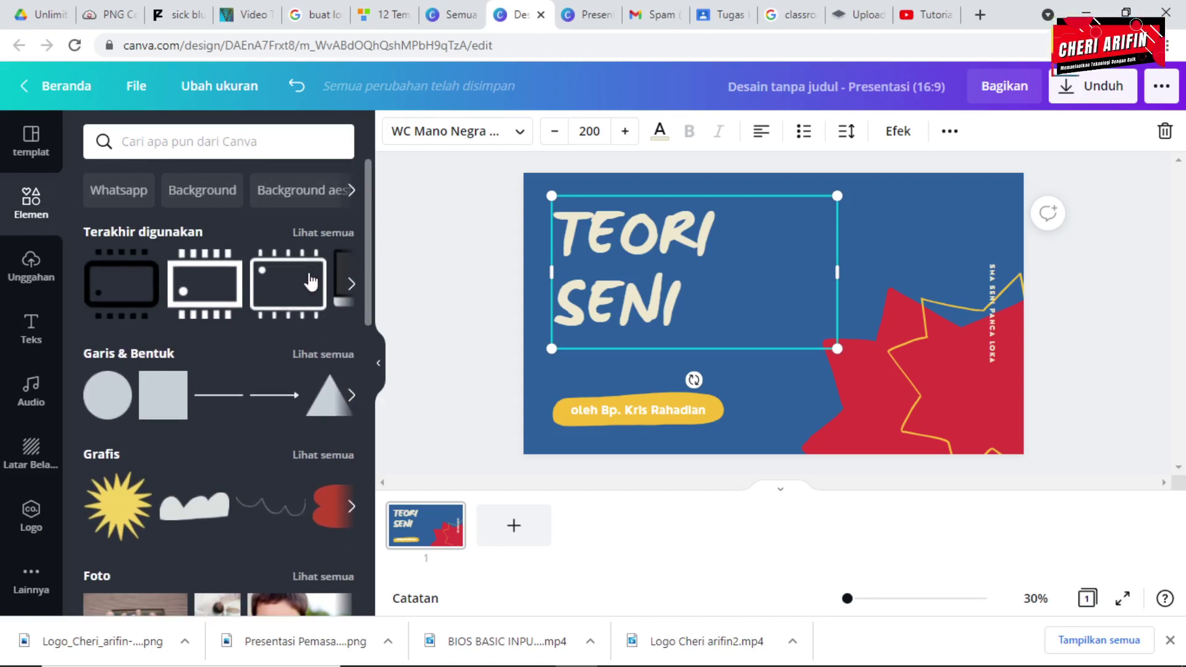
click(317, 233)
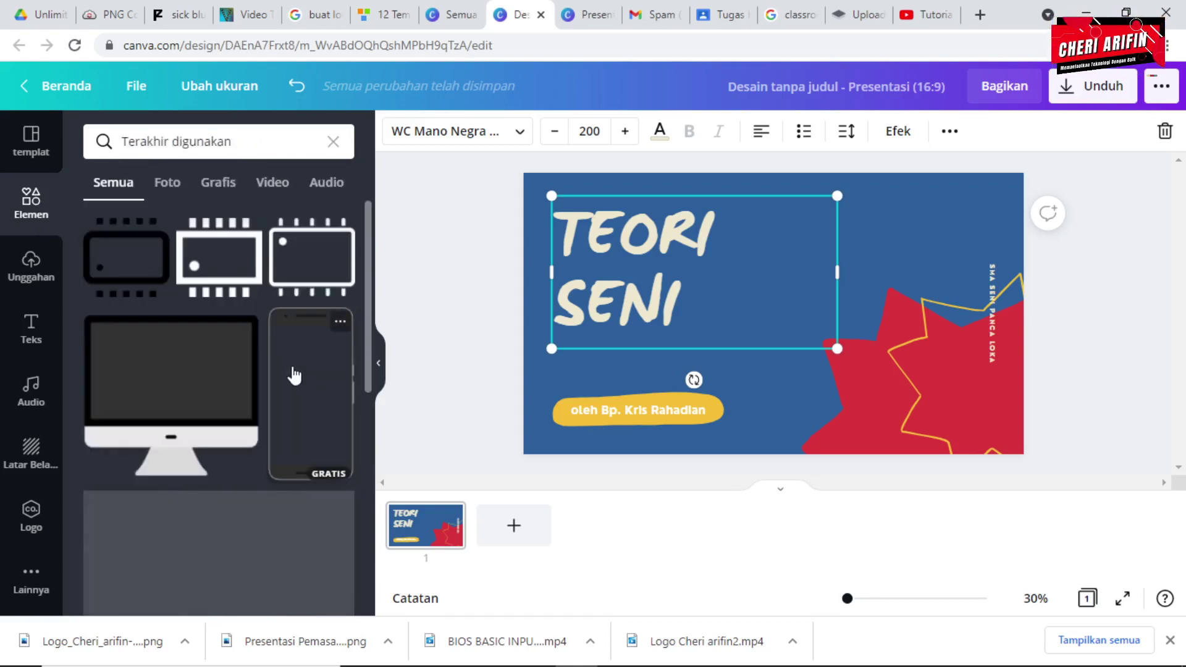
scroll(291, 383, down, 5)
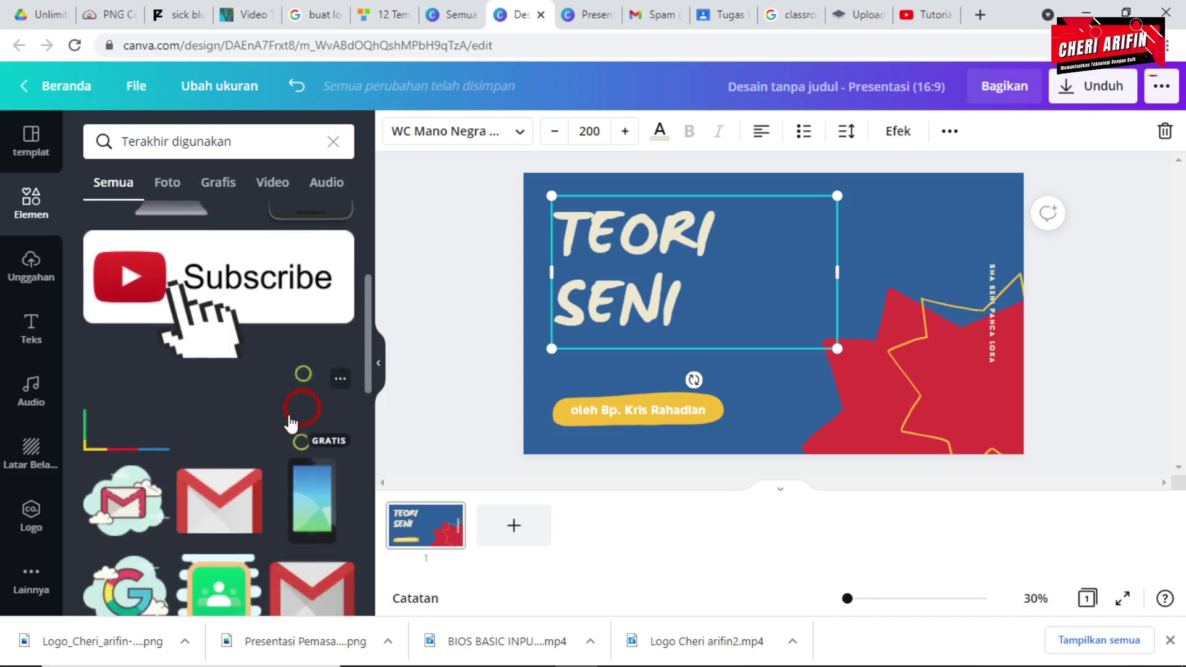
scroll(279, 426, down, 2)
scroll(268, 432, down, 2)
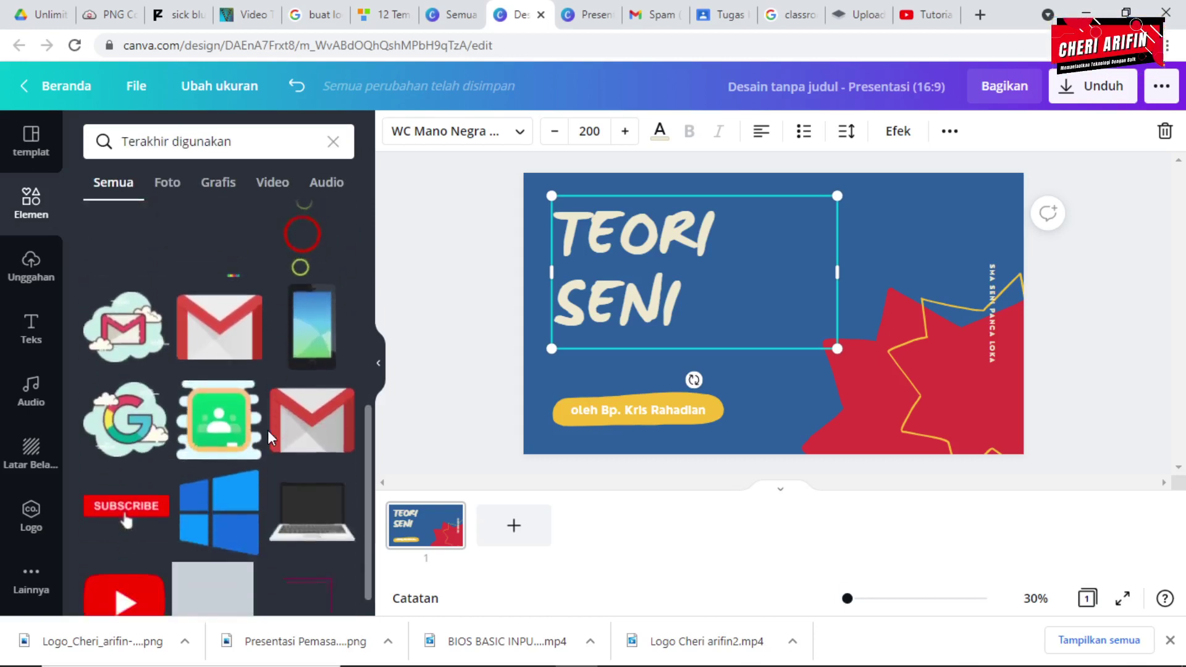
scroll(268, 429, down, 1)
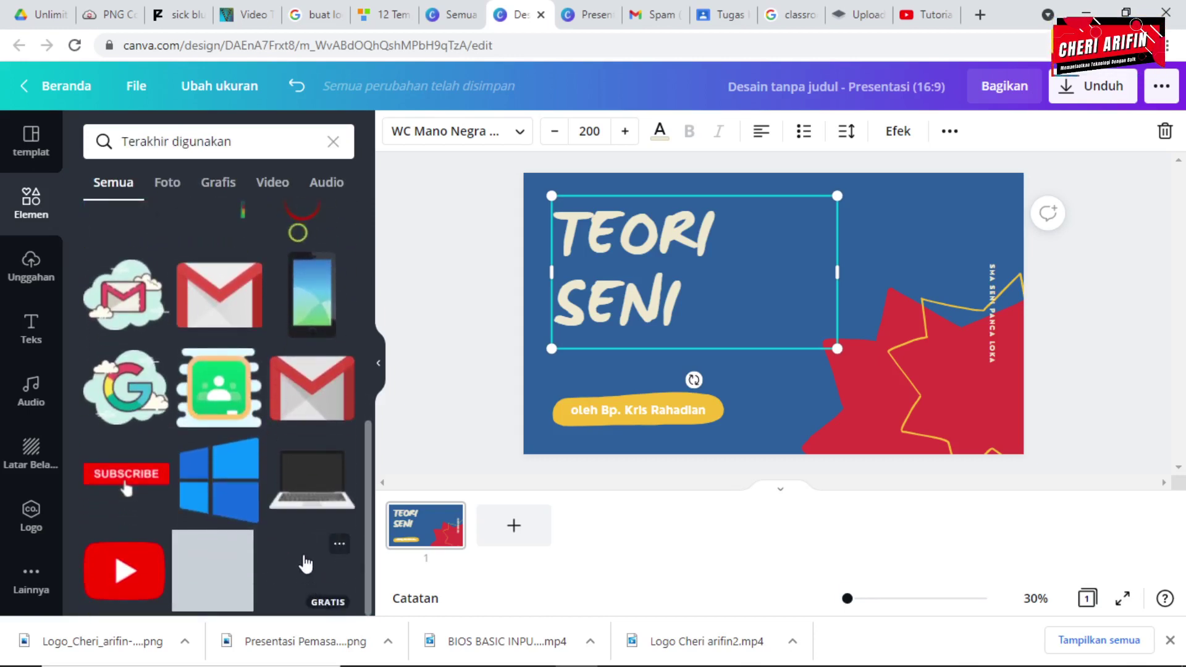
scroll(320, 434, up, 3)
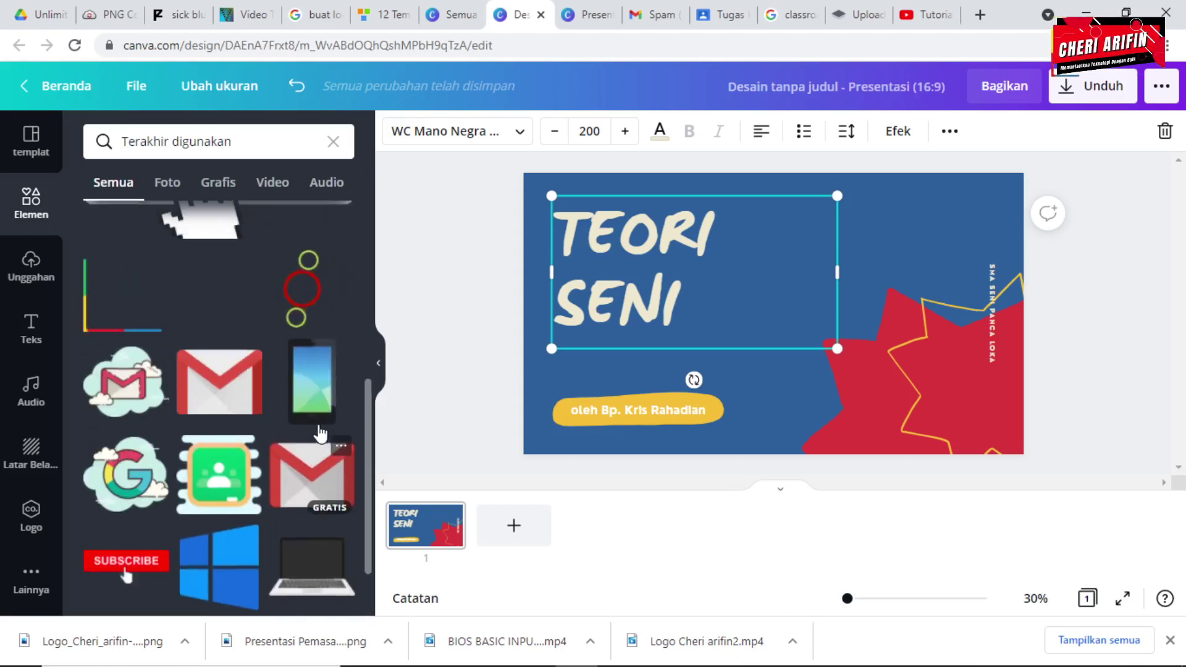
scroll(320, 435, up, 12)
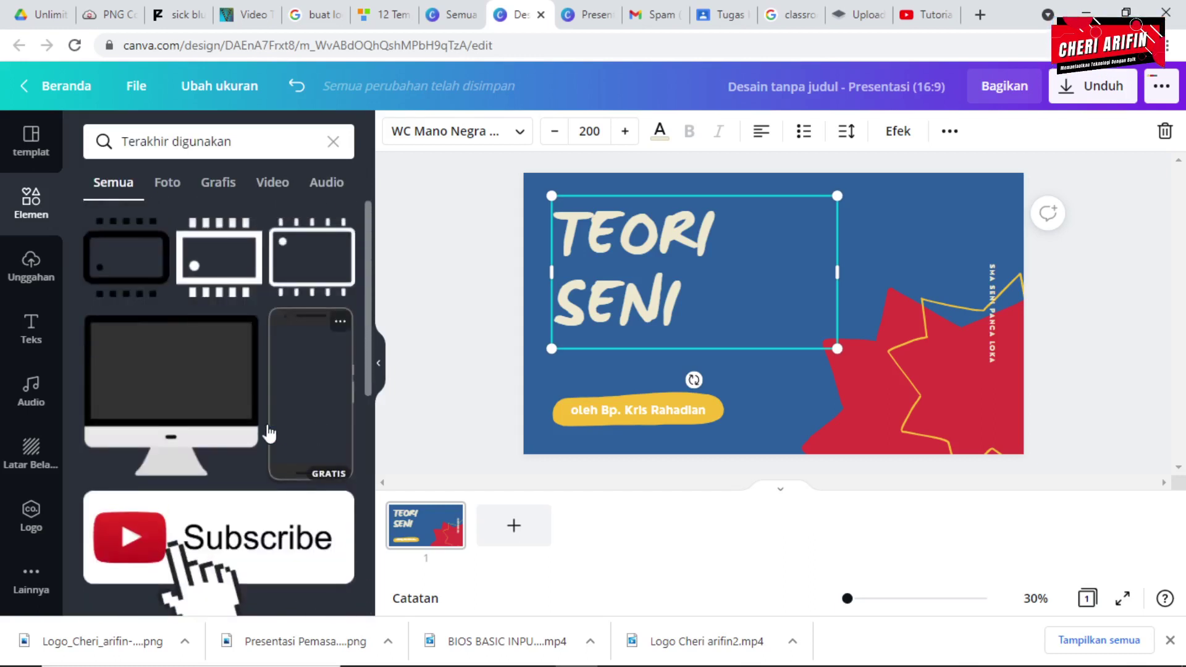
Examine the available uploaded images, text styles, audio tracks and backgrounds
click(29, 272)
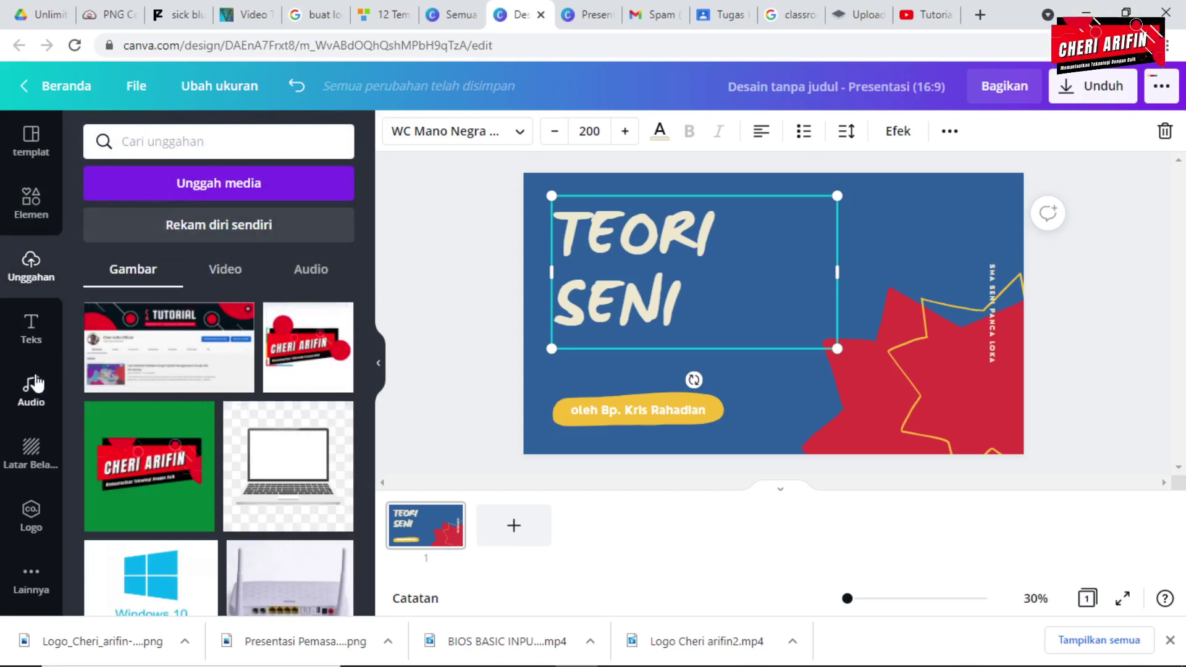
click(31, 338)
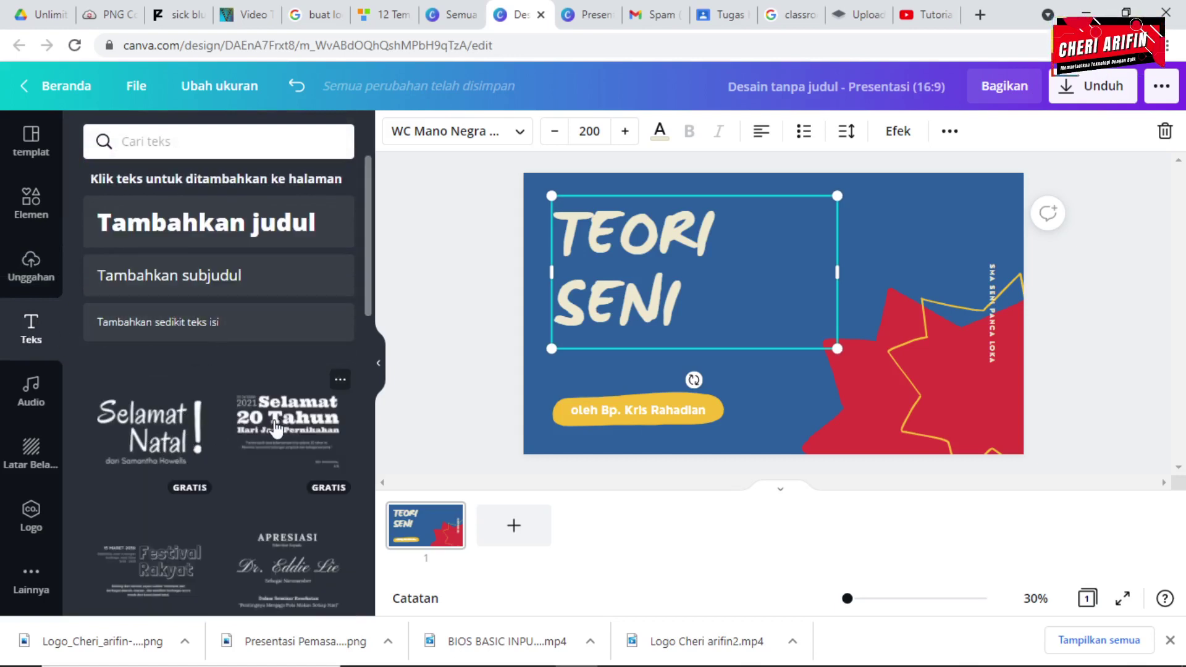
scroll(276, 426, down, 2)
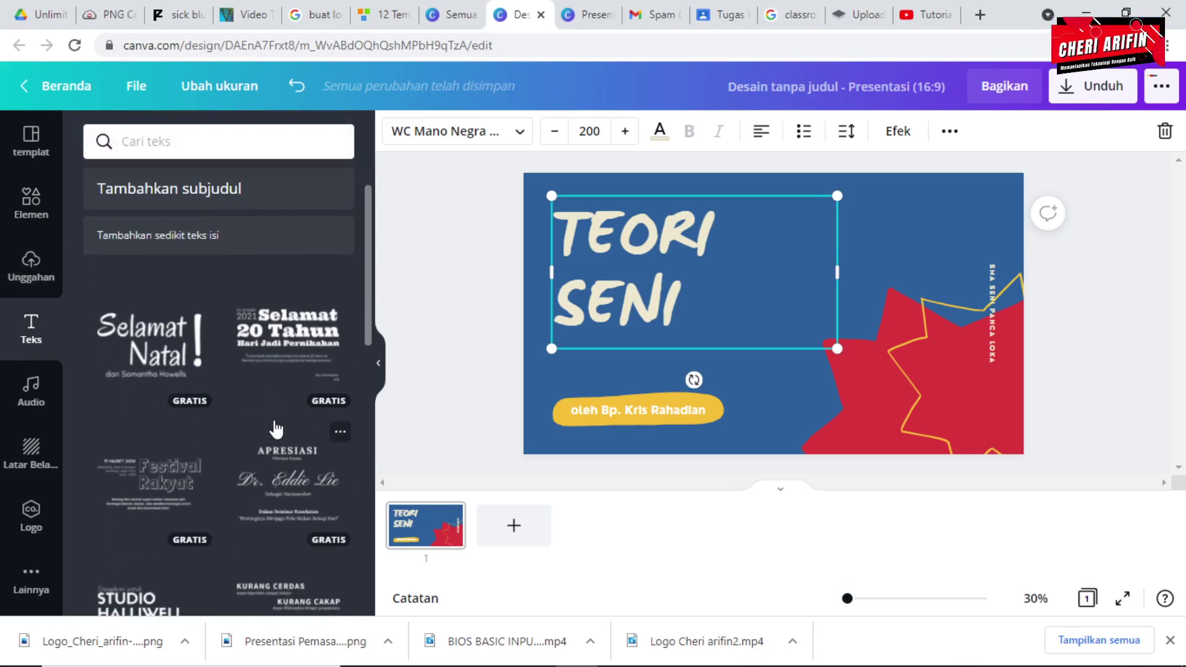
scroll(279, 403, down, 3)
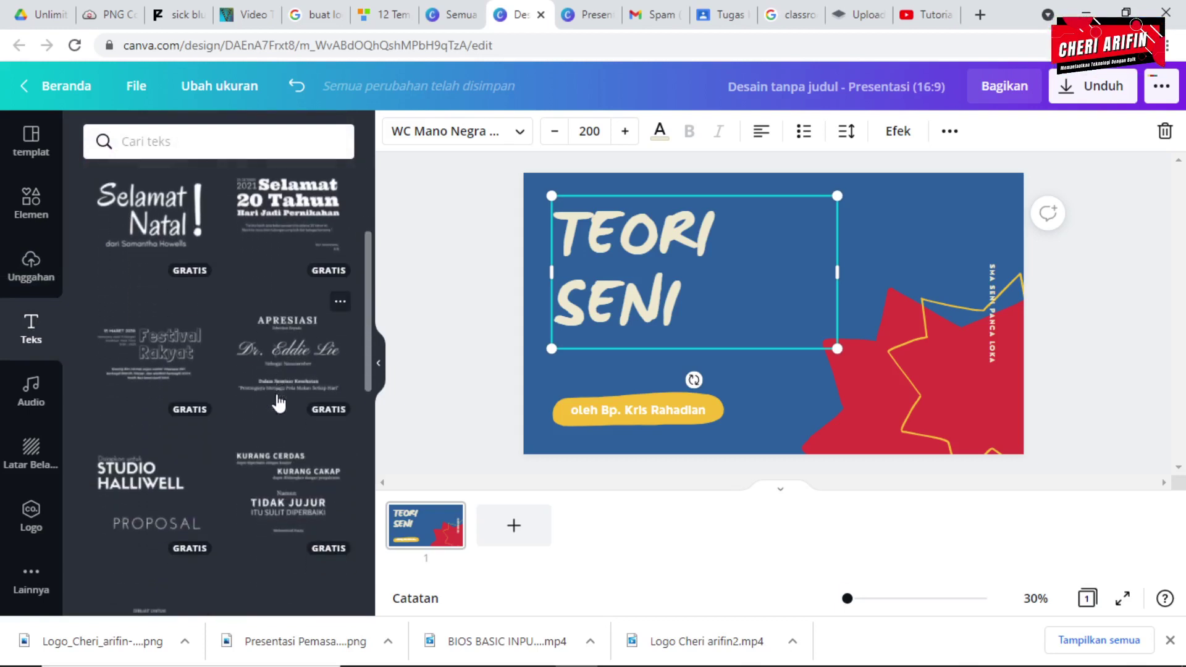
scroll(280, 403, down, 9)
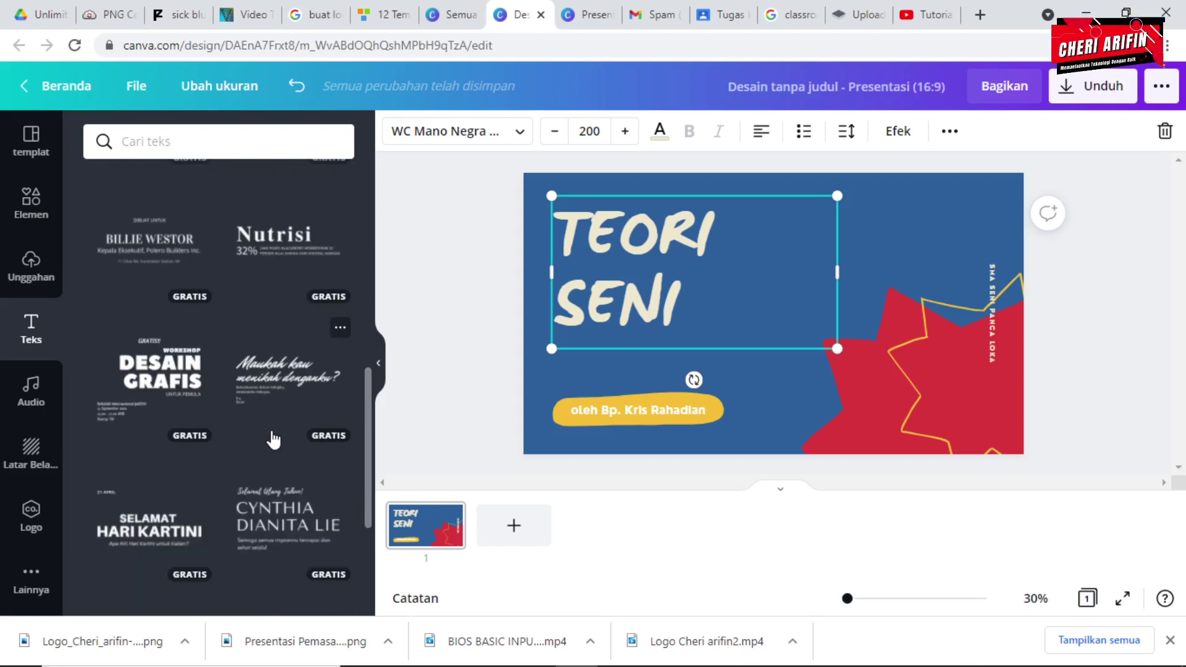
click(28, 403)
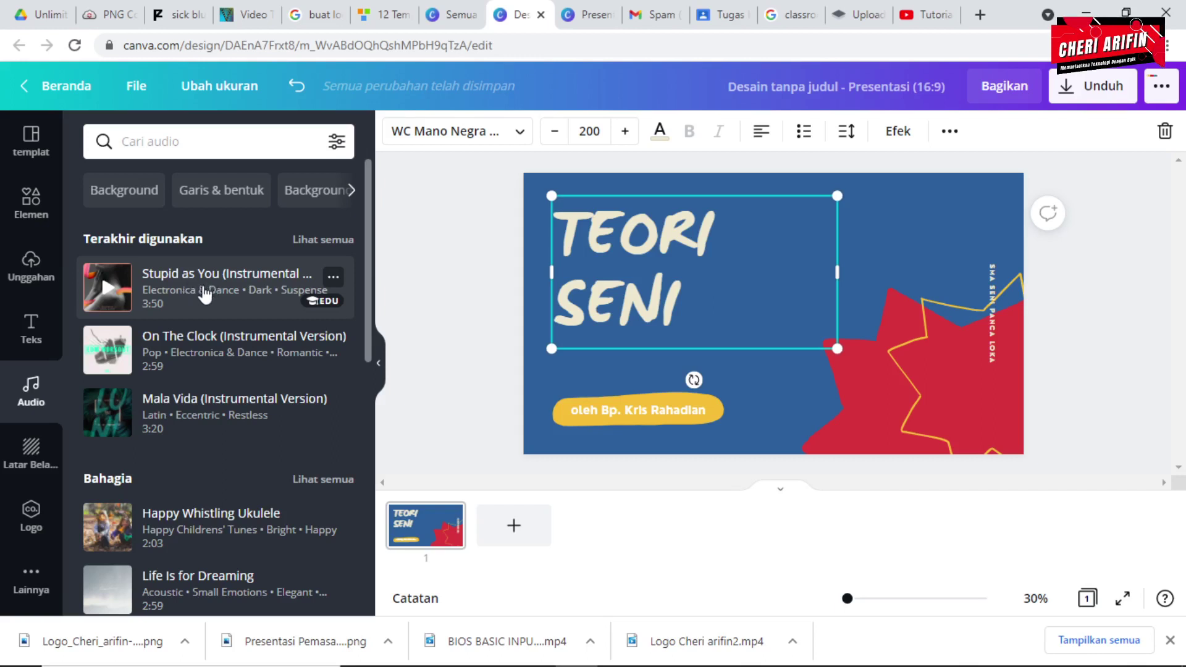
click(28, 457)
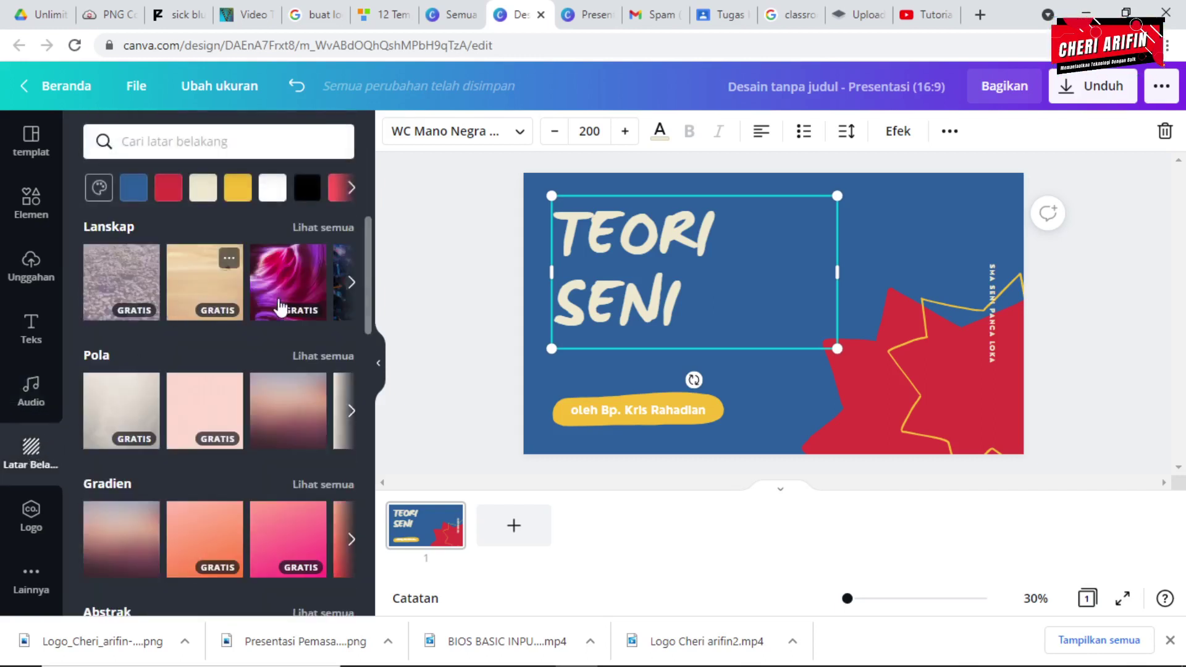
Upload CHERI LOGO.png as a logo and place it in the upper-right corner of the cover slide
click(32, 517)
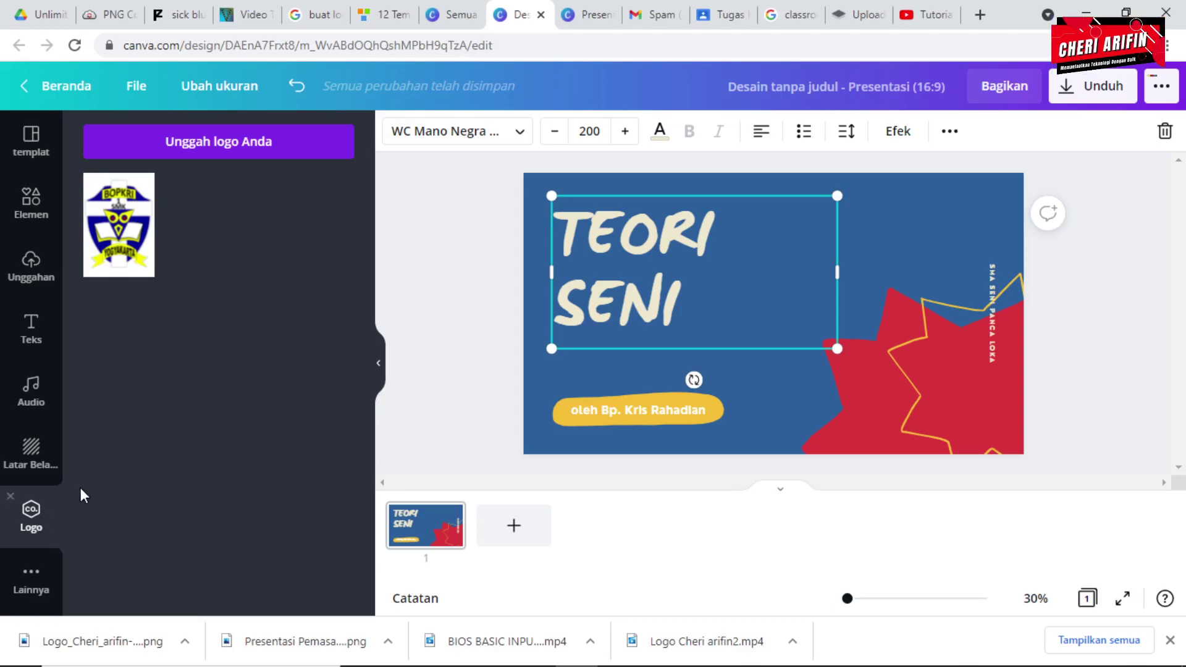
click(239, 150)
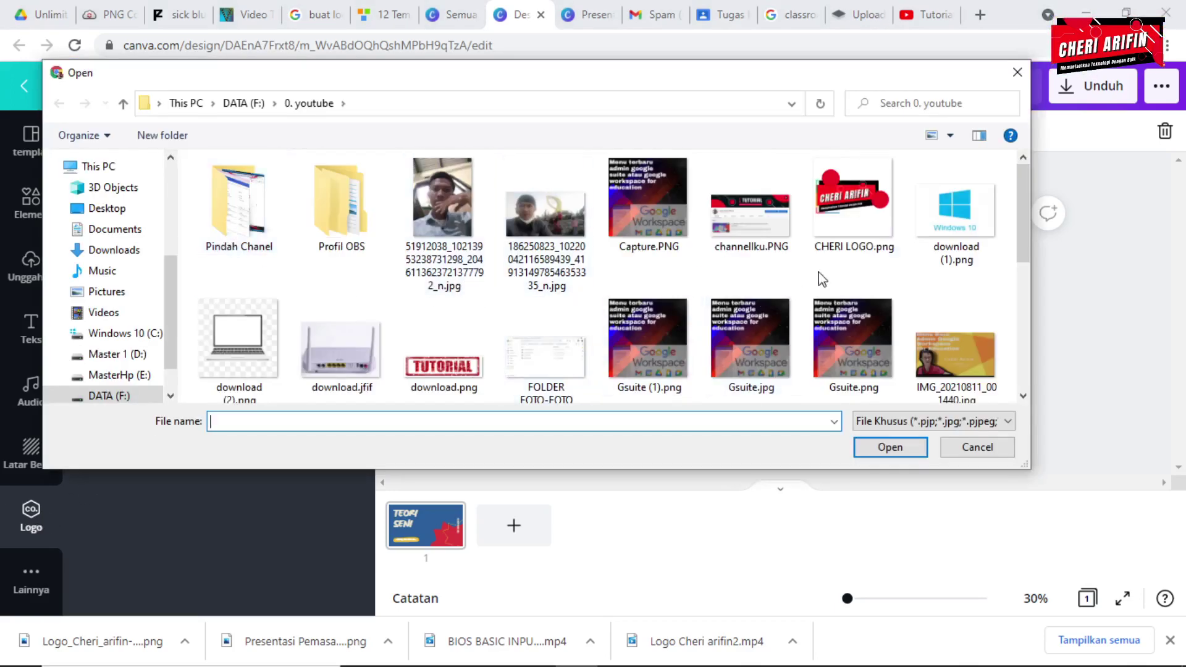
click(882, 212)
click(879, 447)
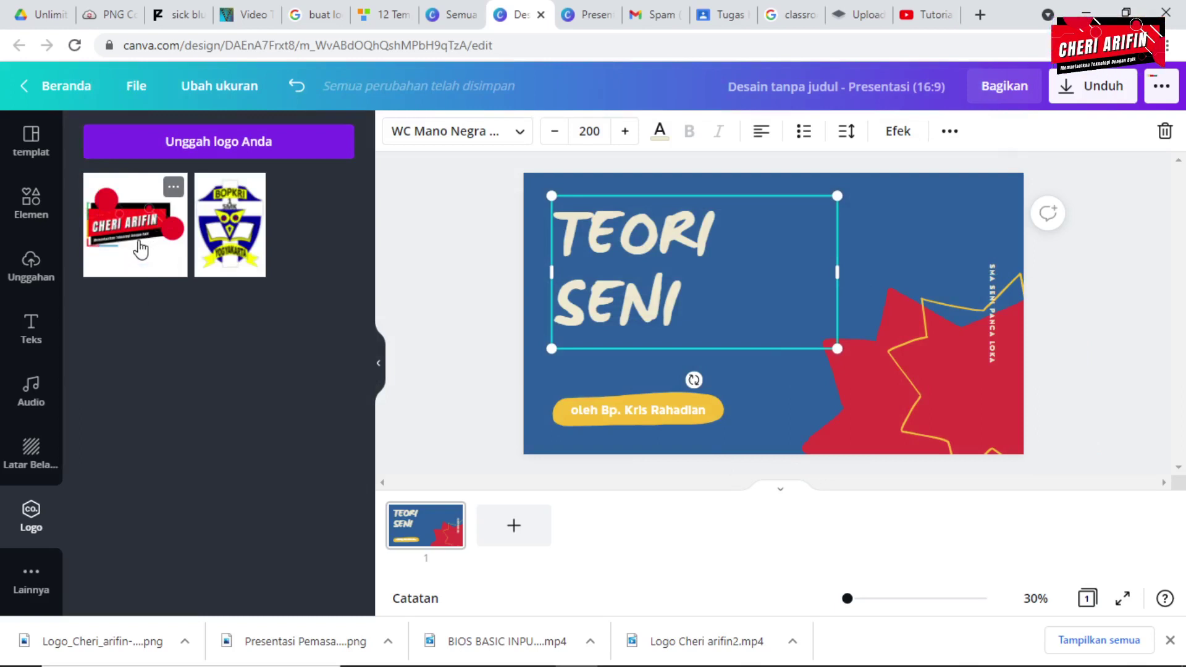
drag(132, 249, 916, 220)
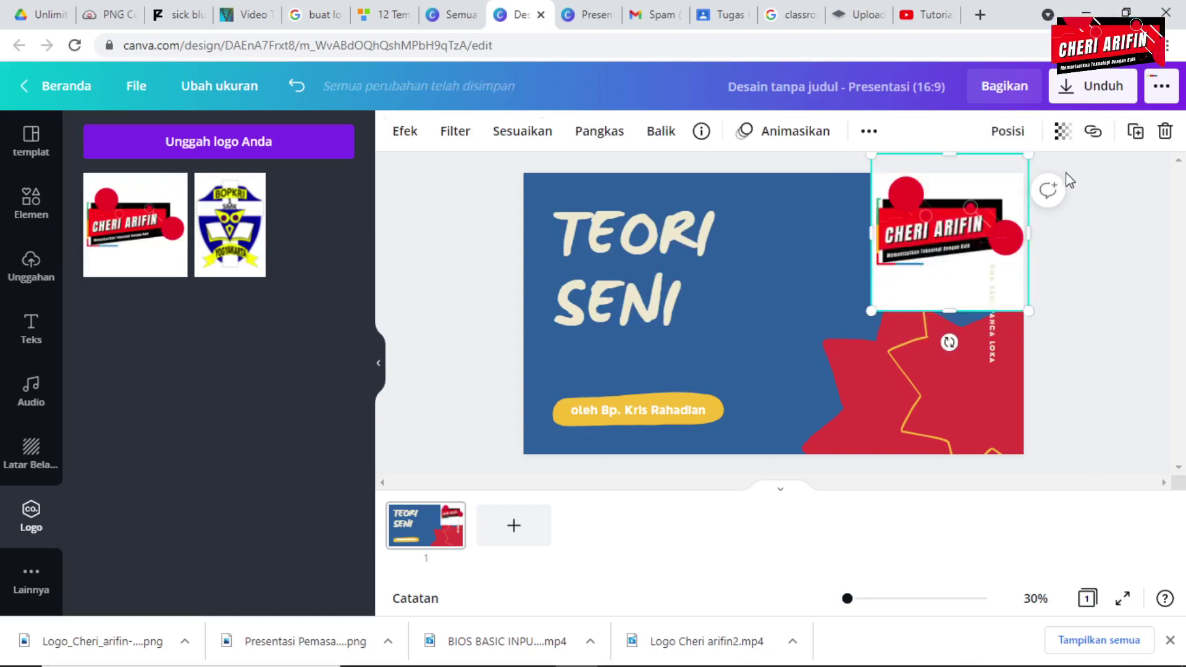
click(1063, 133)
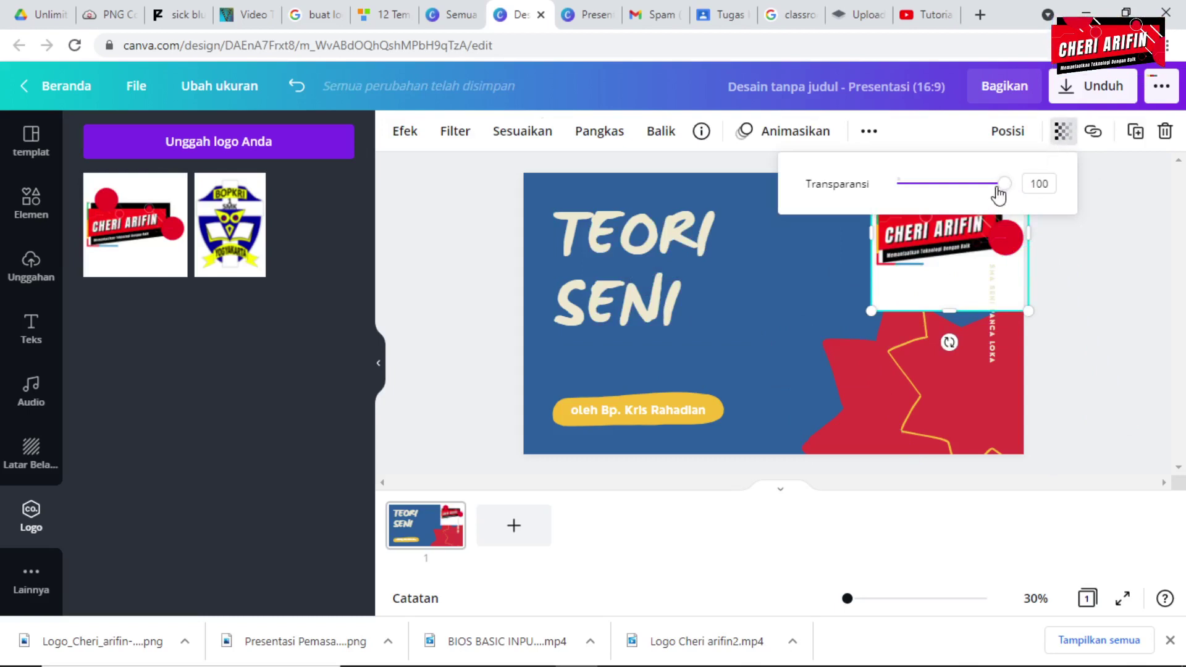
click(1064, 132)
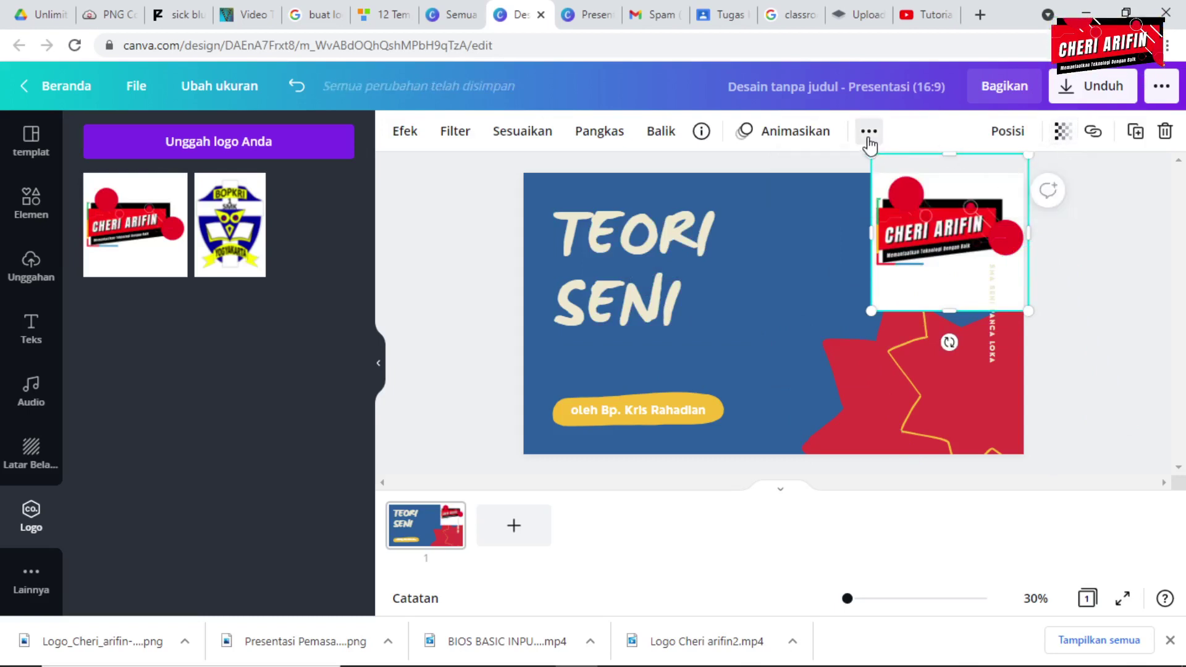
click(31, 573)
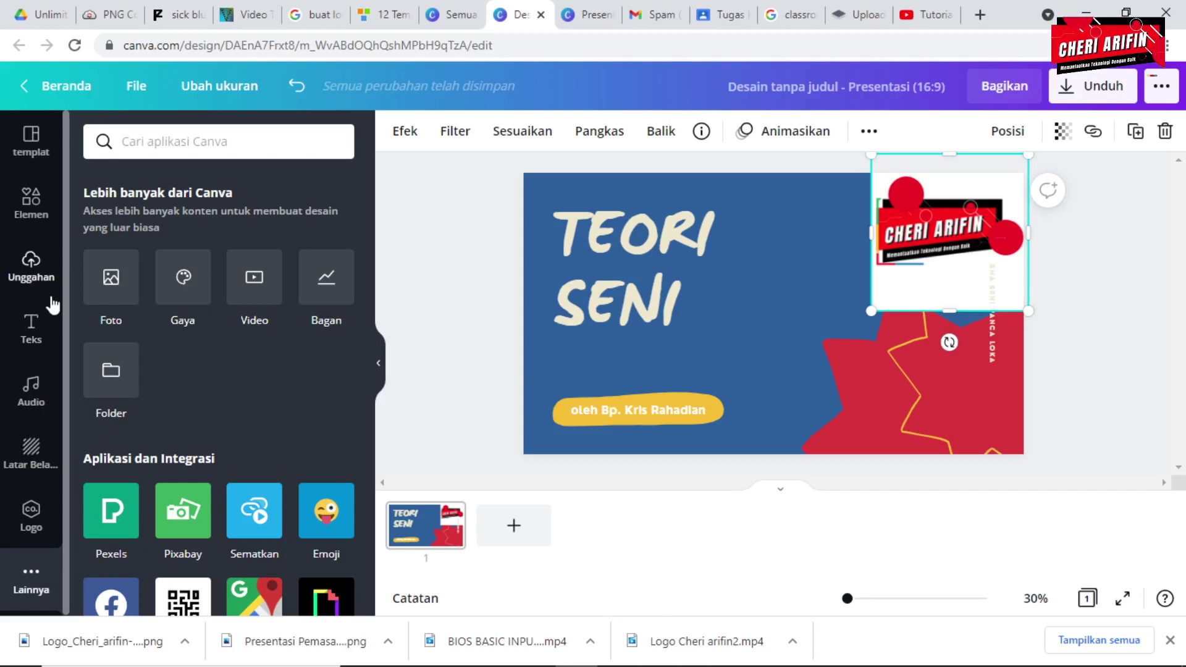
click(868, 137)
click(869, 137)
click(869, 137)
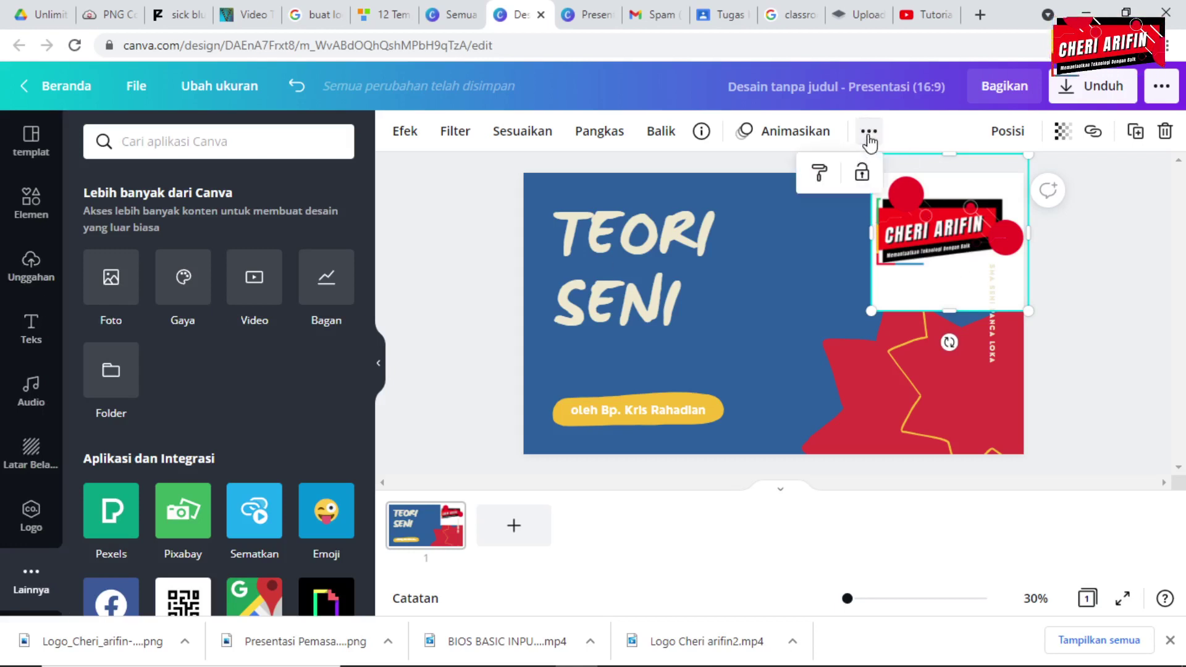
click(868, 138)
Remove the white background of the placed logo with the background remover effect (Penghapus Latar Belakang)
click(416, 148)
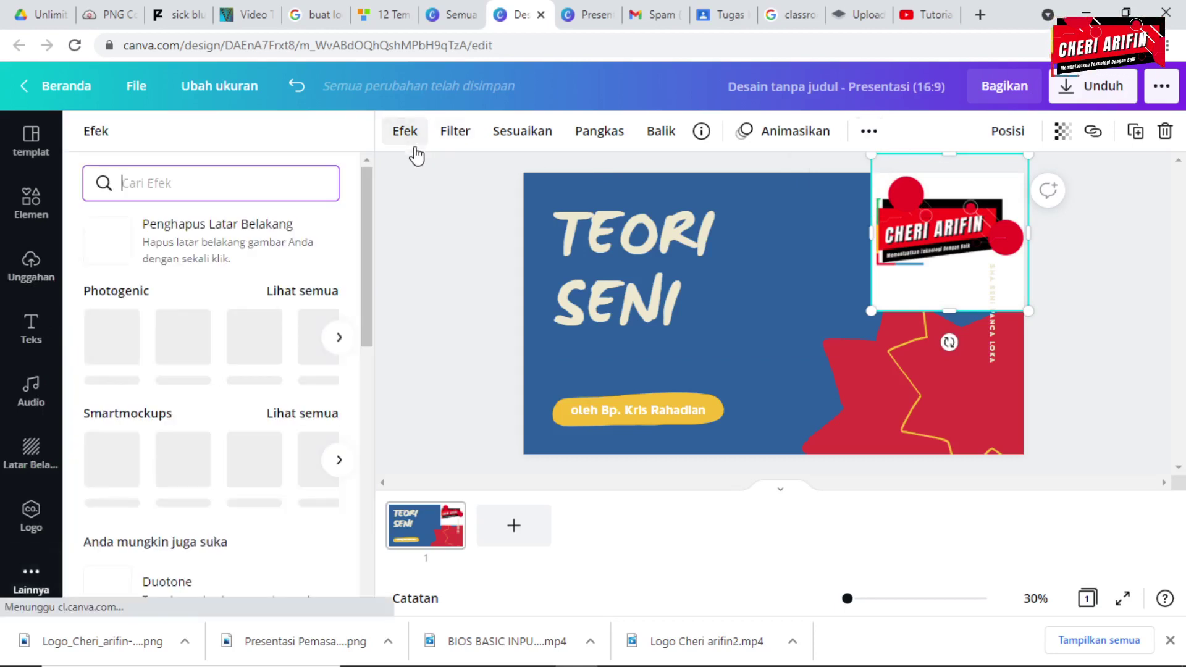
click(225, 254)
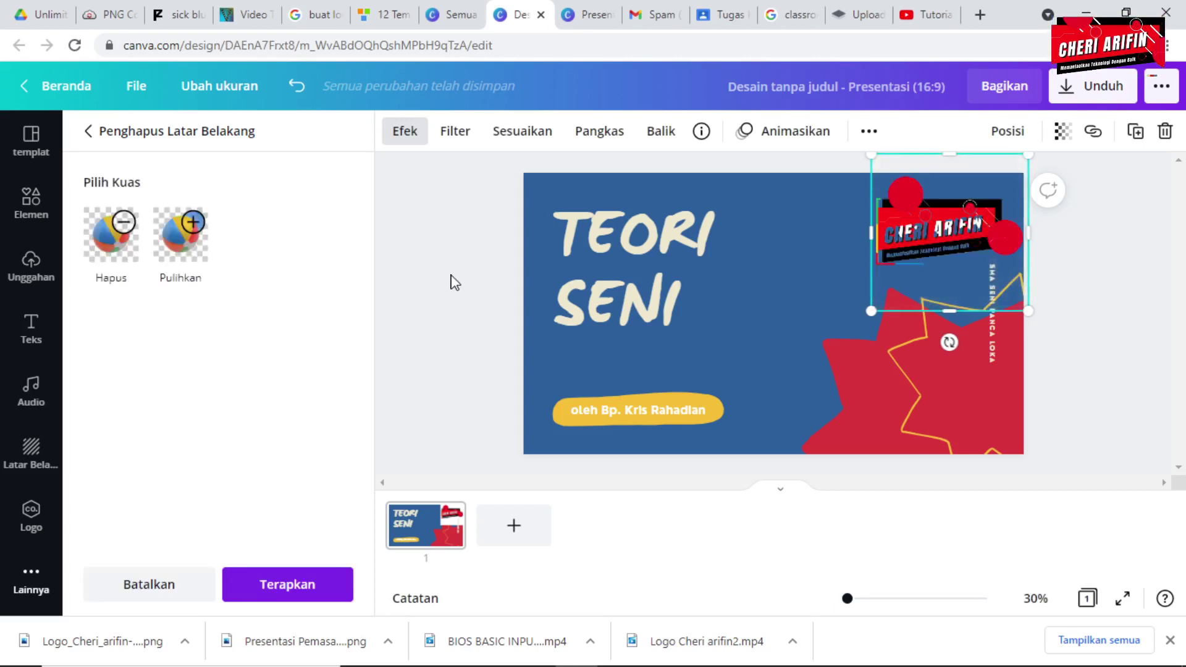
key(Escape)
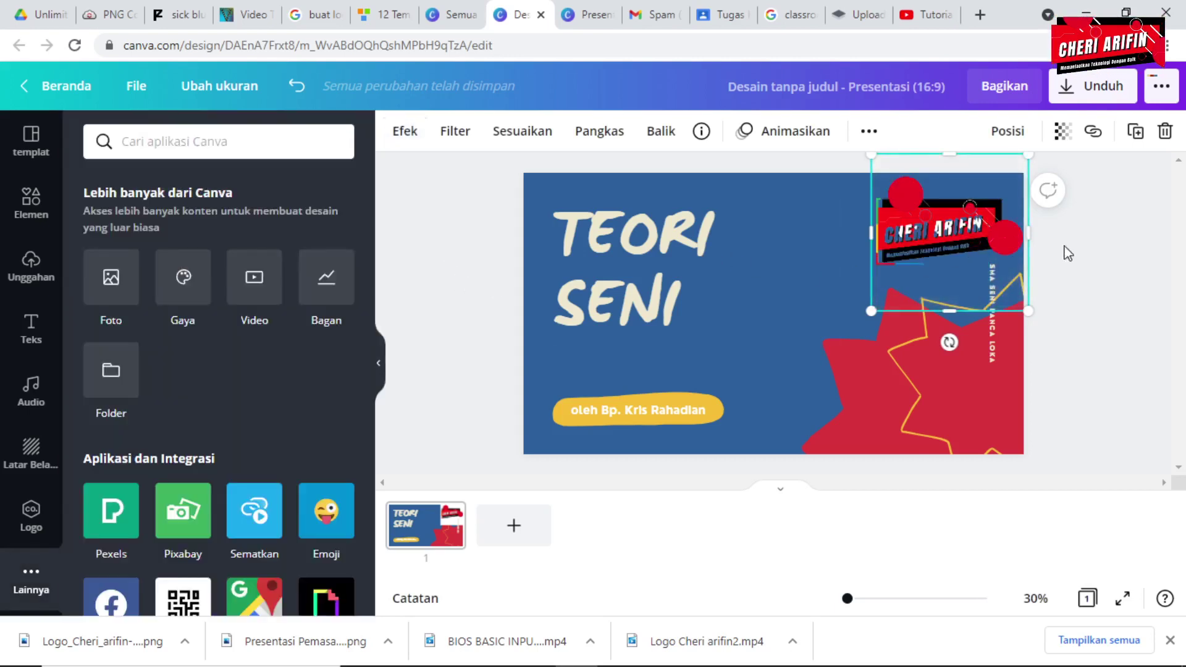
Shrink the logo to about two thirds of its size and move it against the slide's upper-right corner
drag(1028, 309, 977, 261)
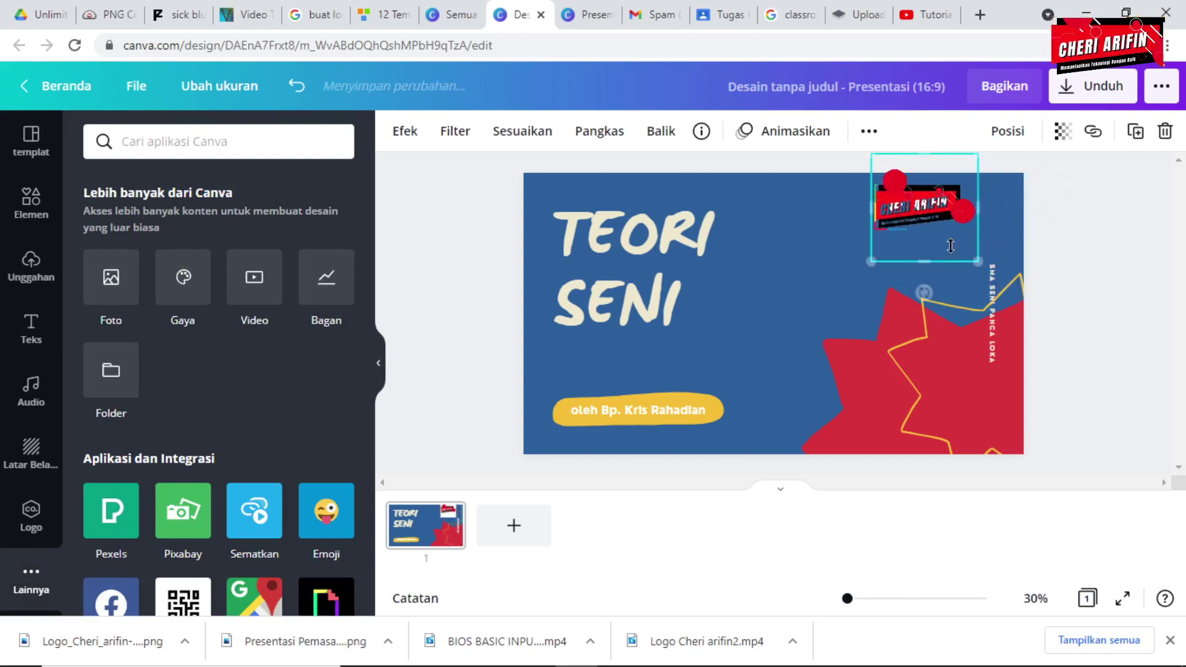
drag(929, 217, 957, 208)
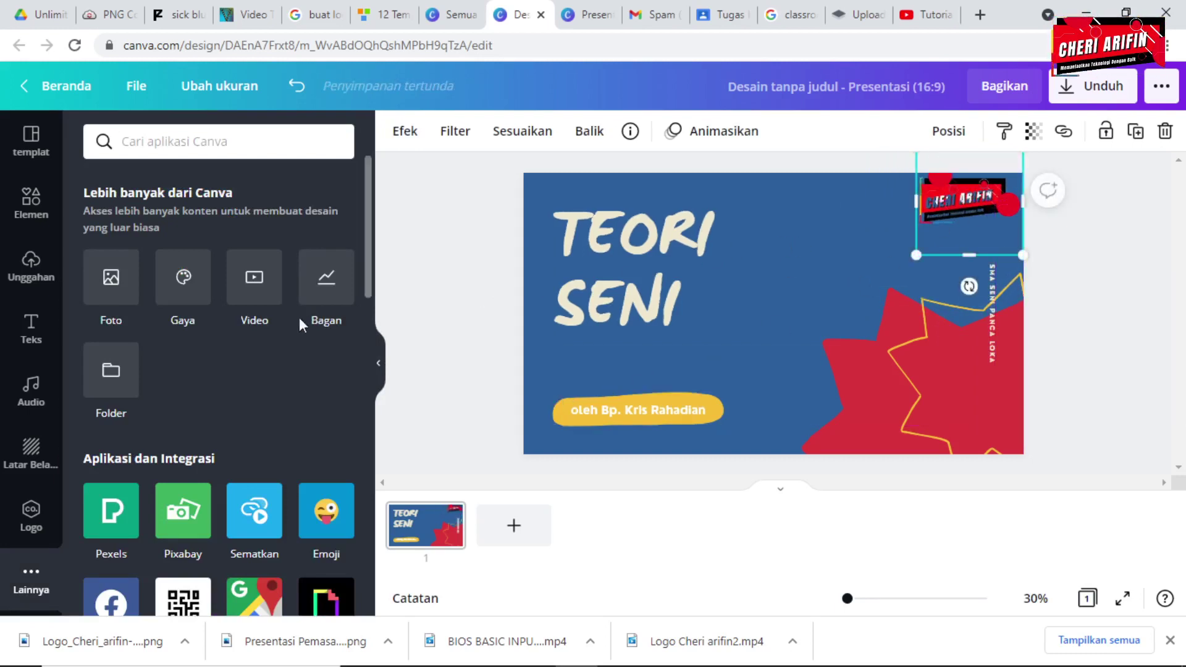
Apply the Photogenic effect Flint to the logo on the cover slide
click(405, 133)
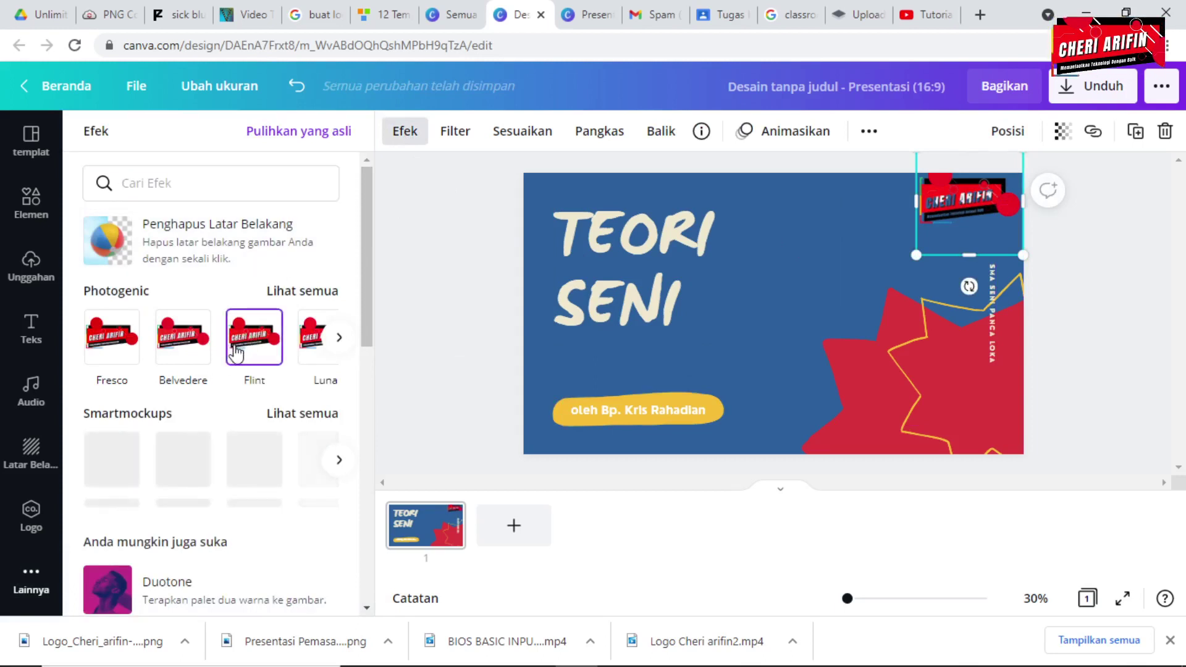
click(242, 351)
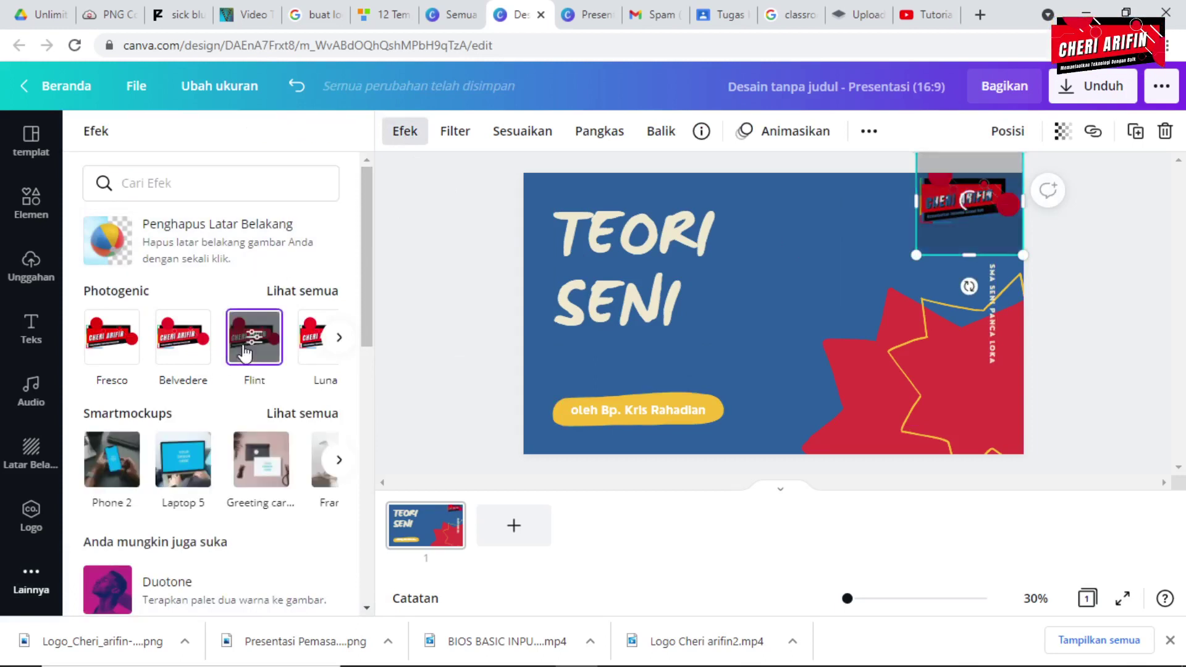
Try the Photogenic effects Luna, Fresco, Belvedere and Latte on the cover slide's logo
click(307, 353)
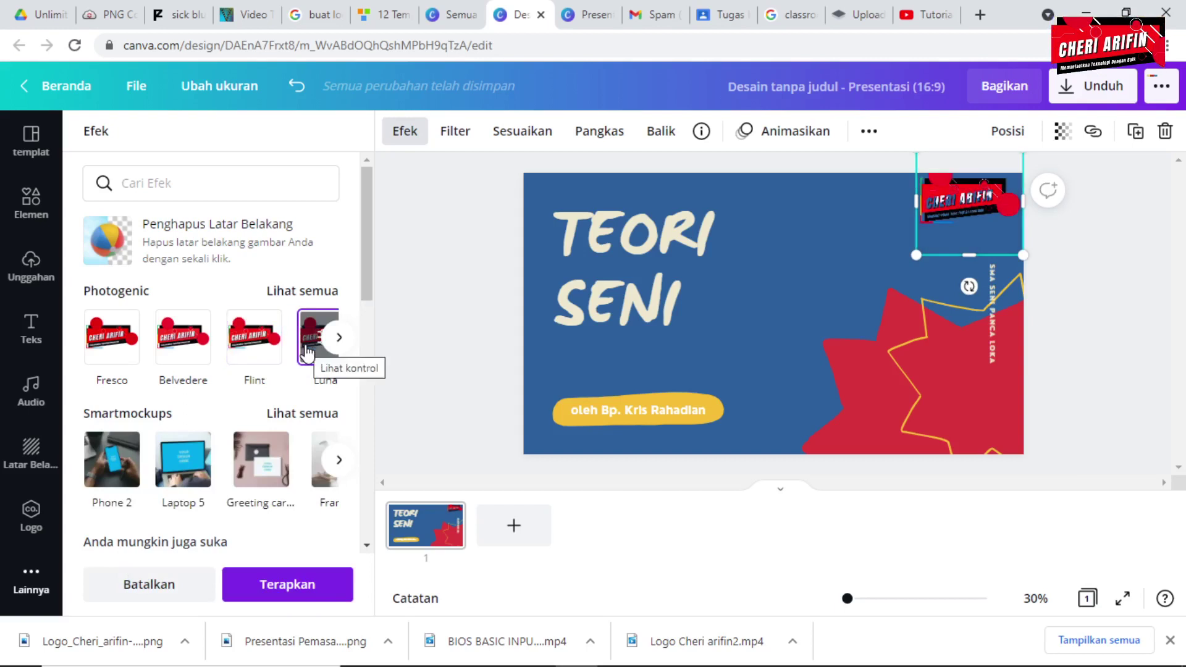
click(127, 361)
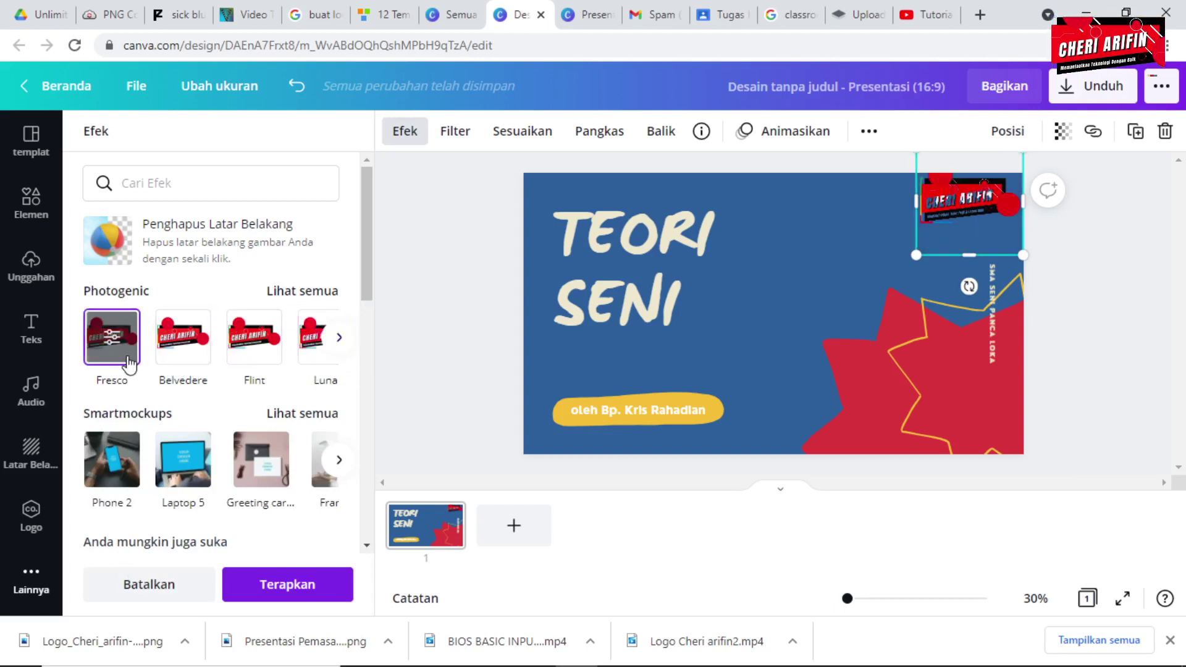
click(182, 353)
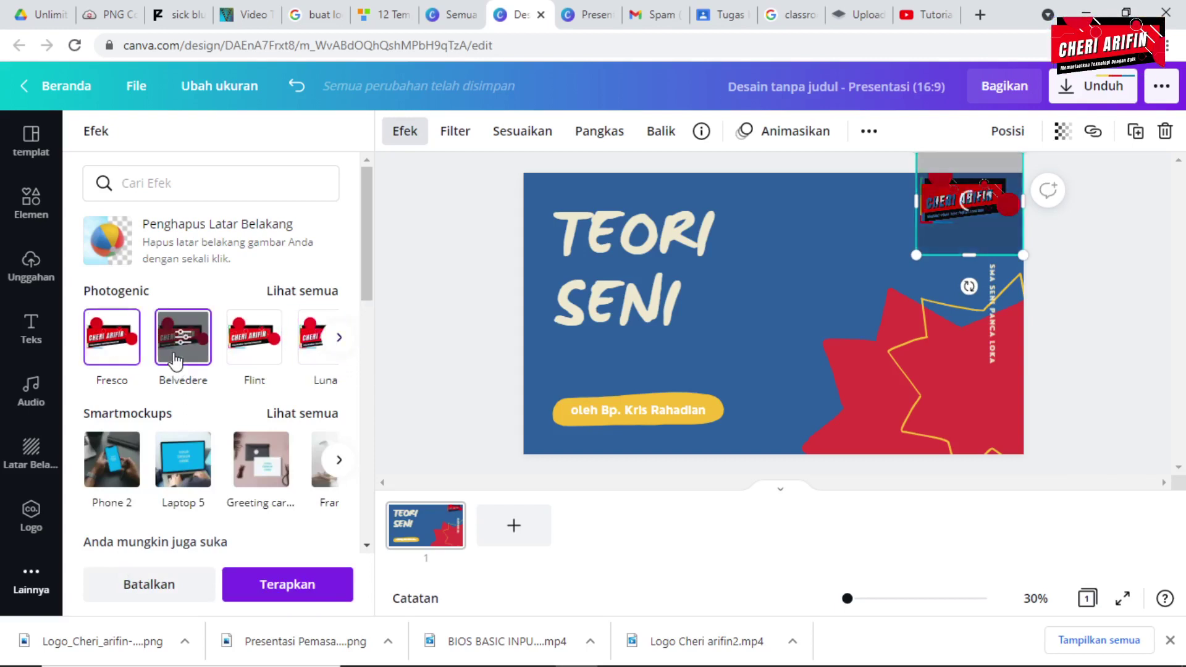
click(349, 350)
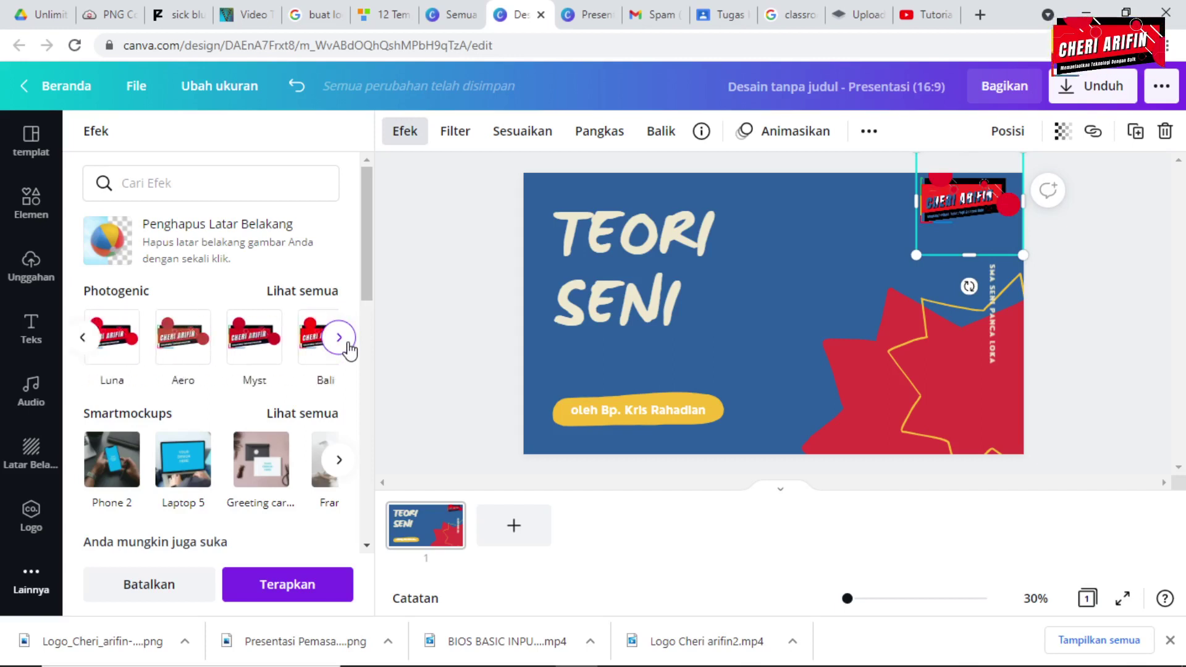
click(349, 349)
click(255, 352)
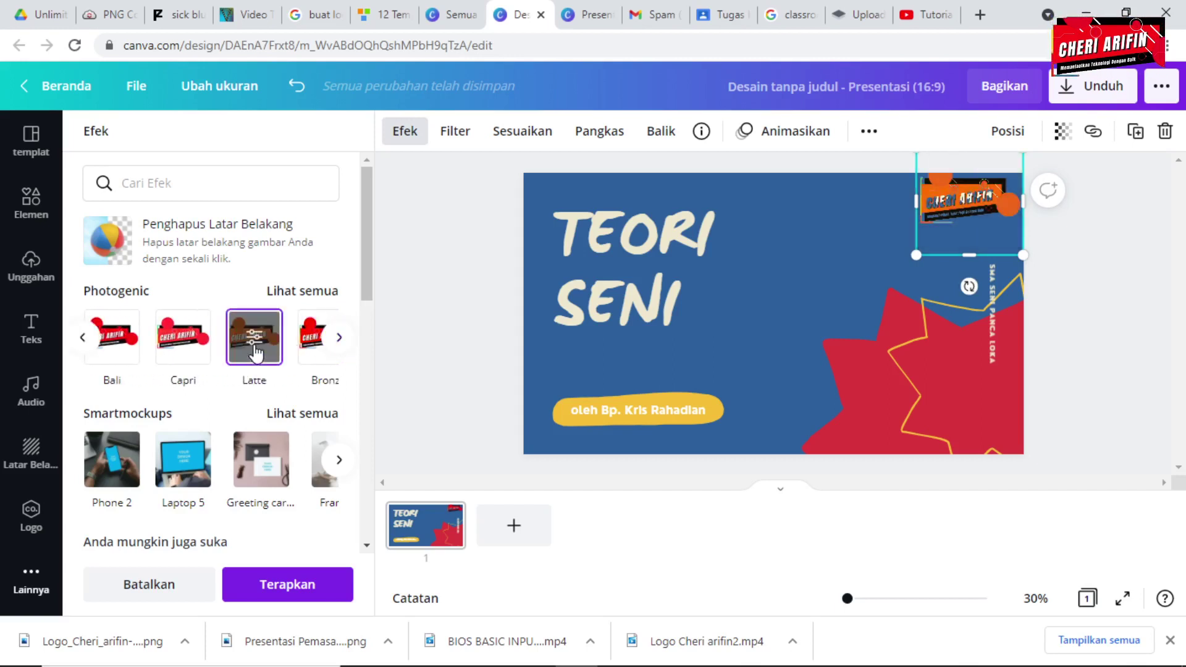
Try the Photogenic effects Bronz, Astro, Arctic, Tundra and Chrom on the cover slide's logo
click(309, 357)
click(338, 338)
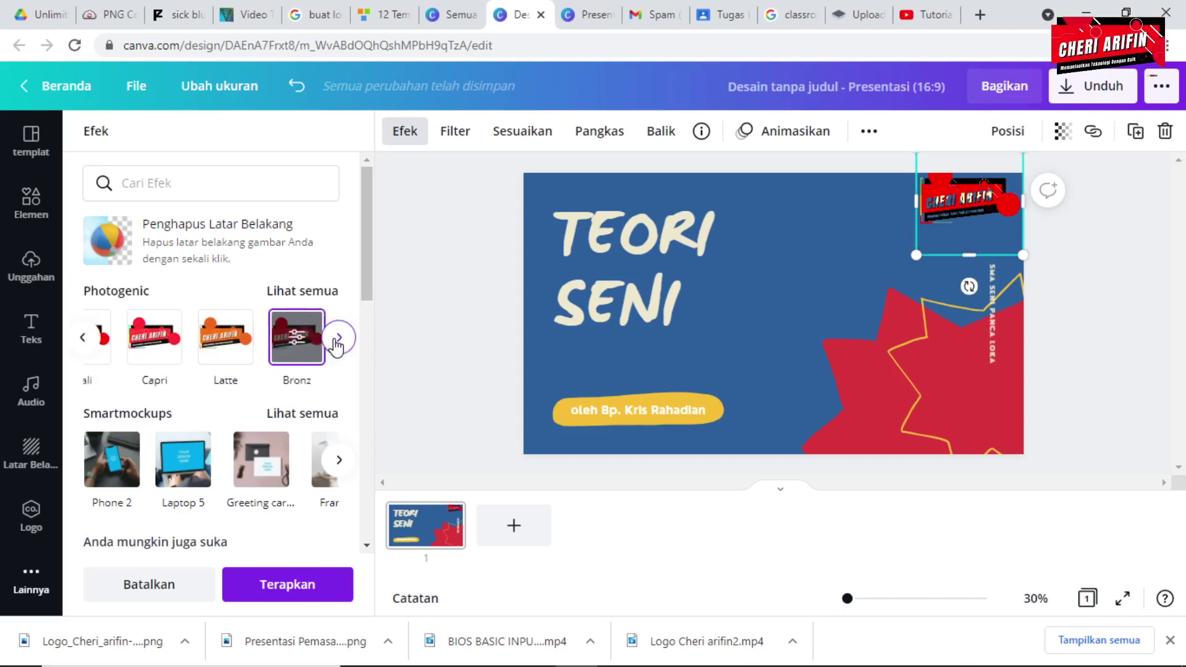
click(259, 352)
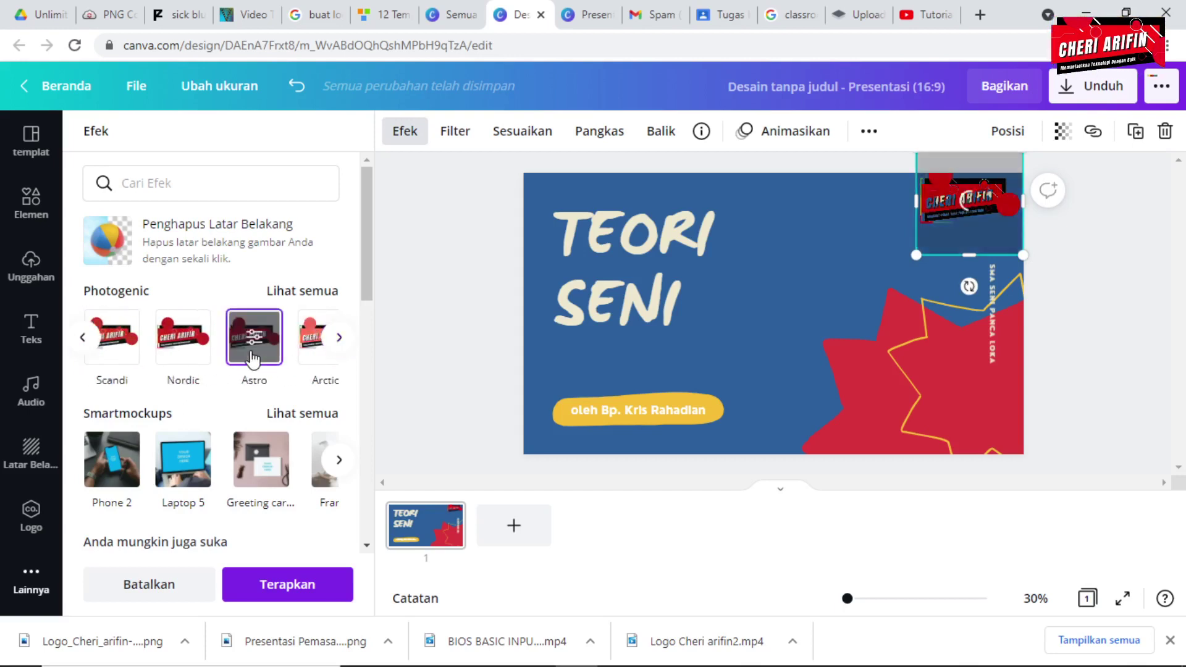
click(318, 346)
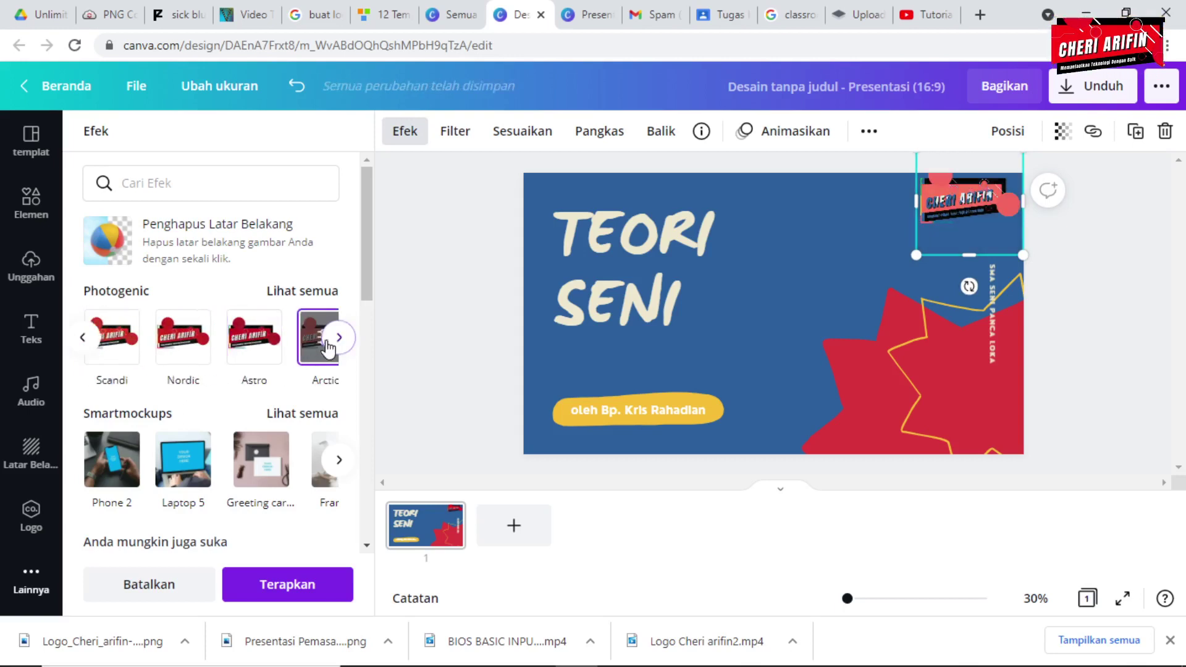
click(339, 337)
click(254, 340)
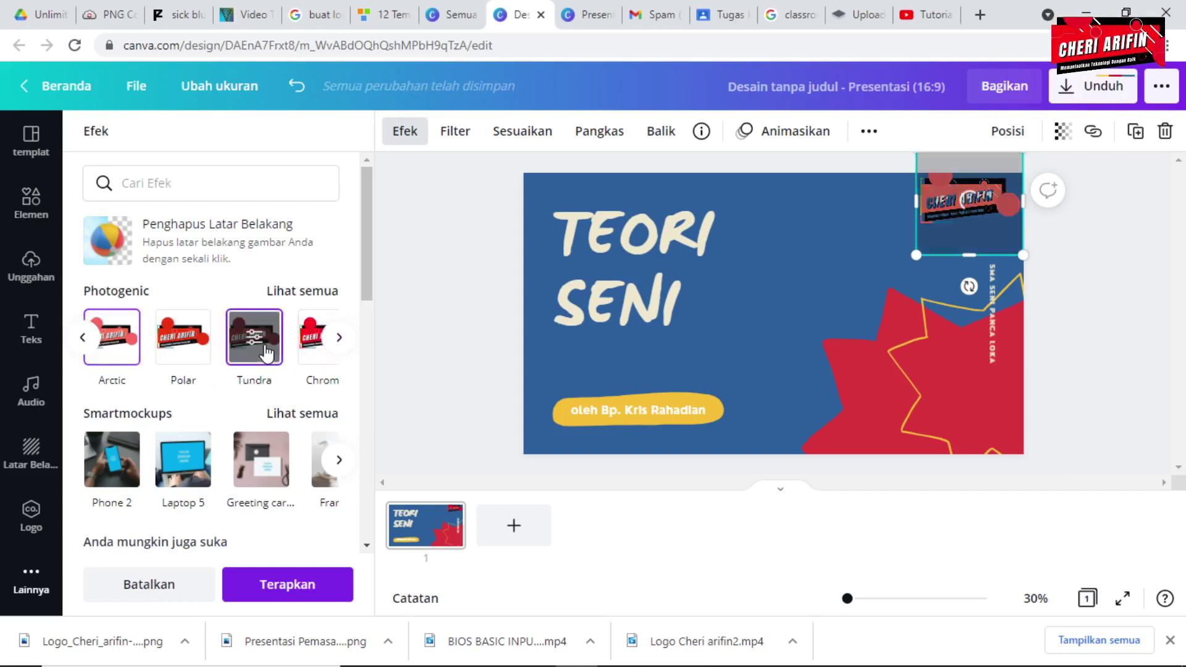
click(183, 339)
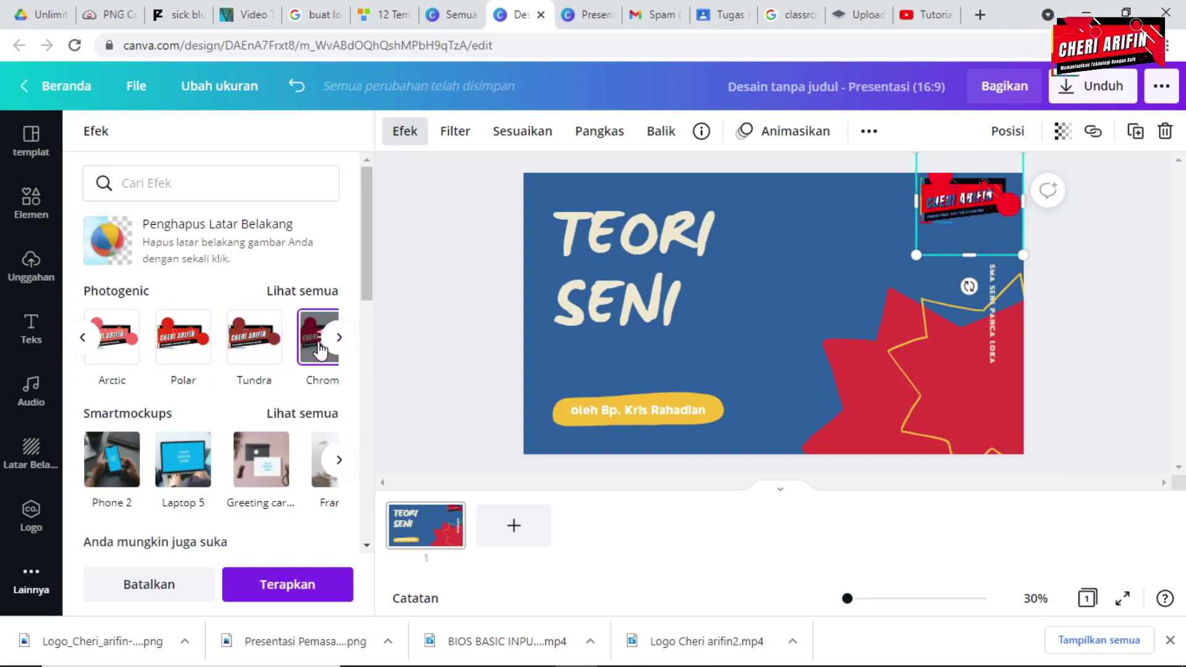
Reopen the logo's background remover with the Pulihkan brush, finish without painting, and nudge the logo slightly down and right
click(239, 257)
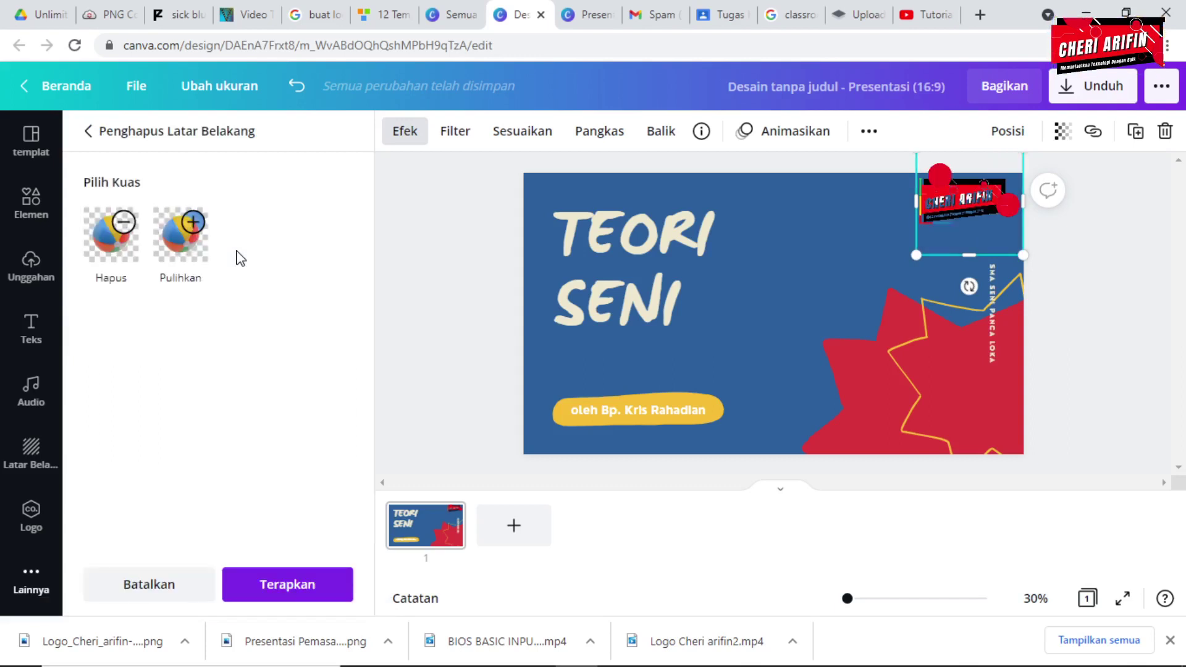
click(184, 244)
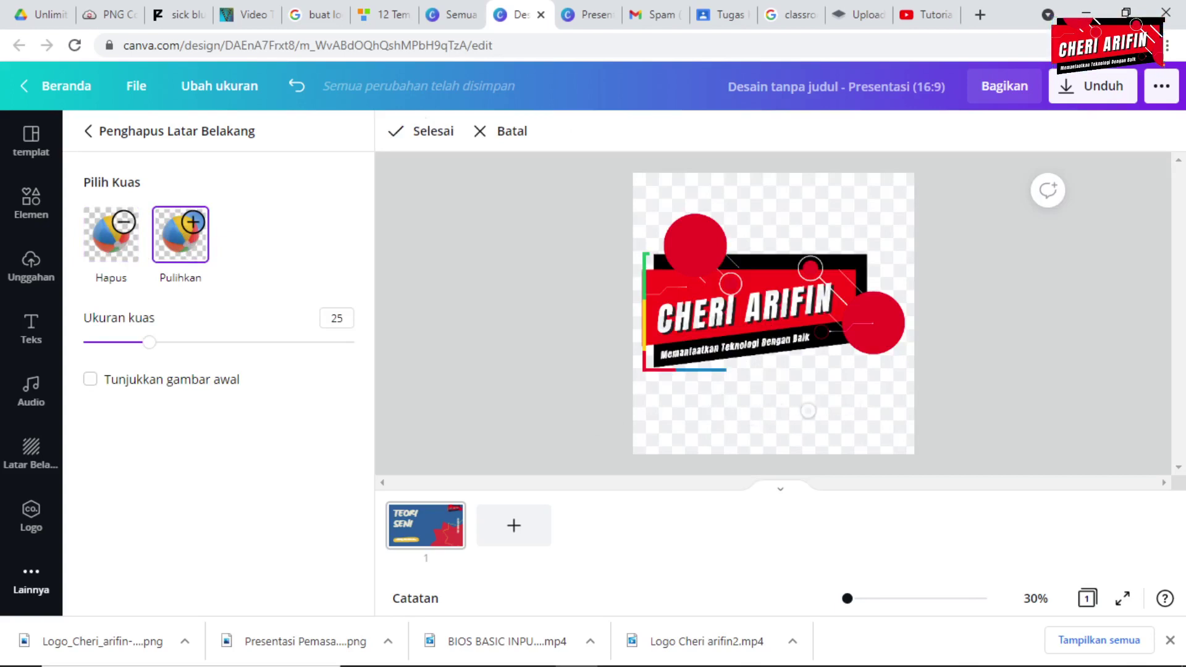
click(429, 133)
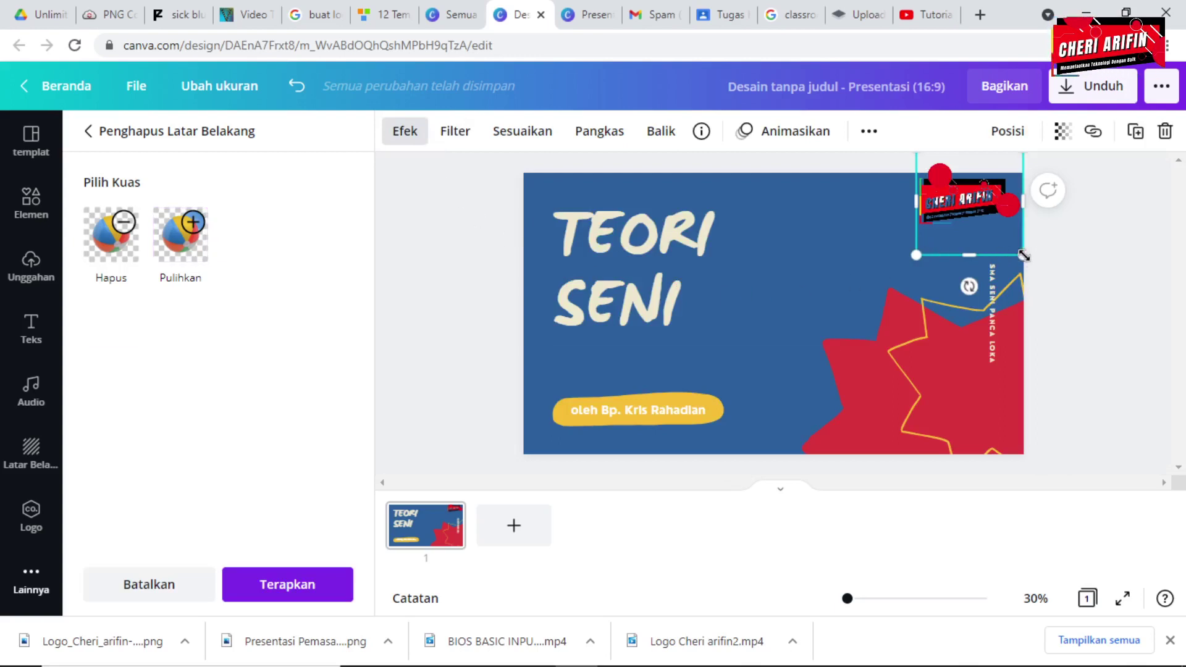
drag(1022, 255, 1022, 255)
drag(954, 206, 959, 216)
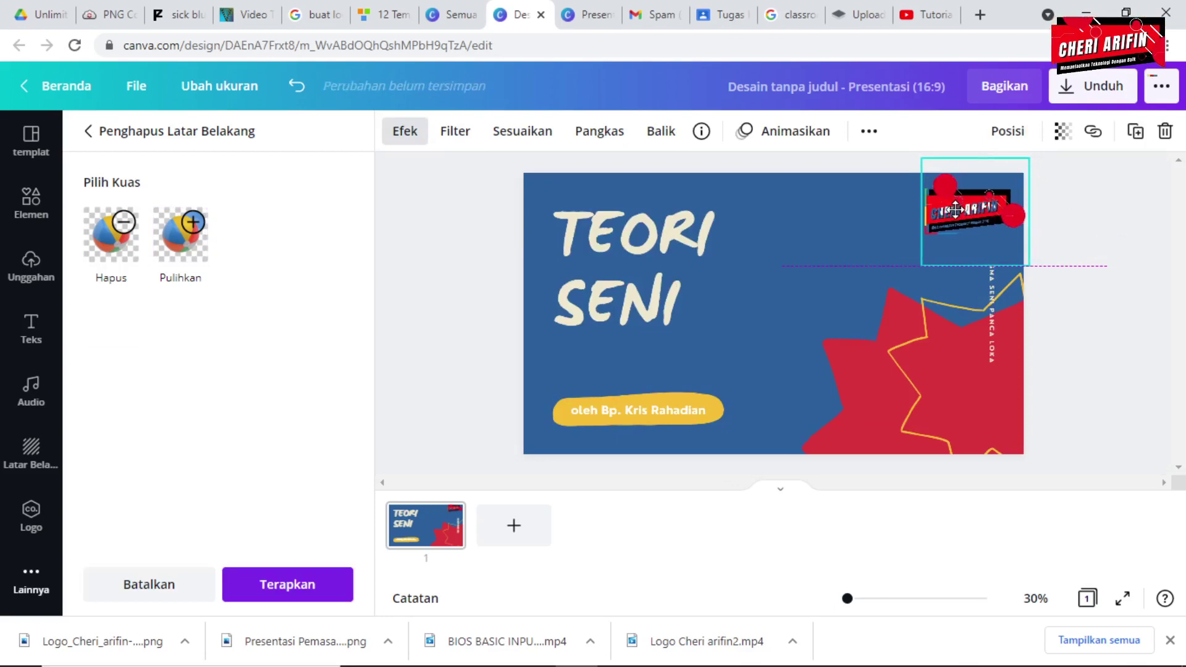
Upload Logo Suara Lantang untuk Keadilan Shadow Merah dan Hitam.png as a new logo
click(29, 530)
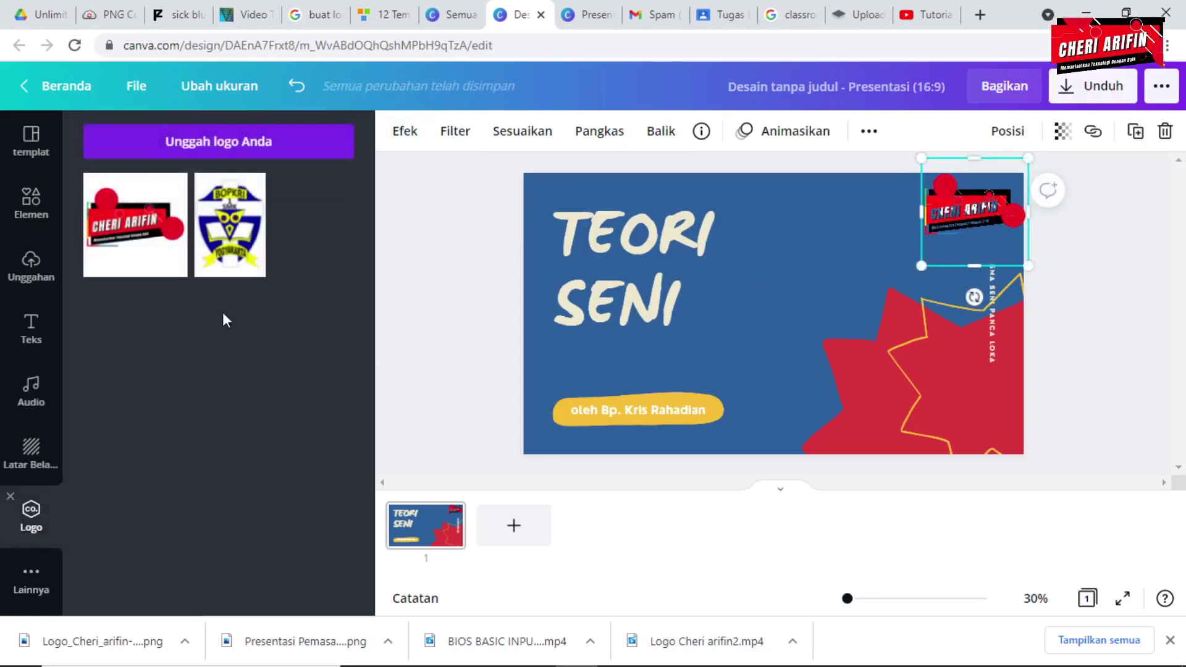
click(322, 152)
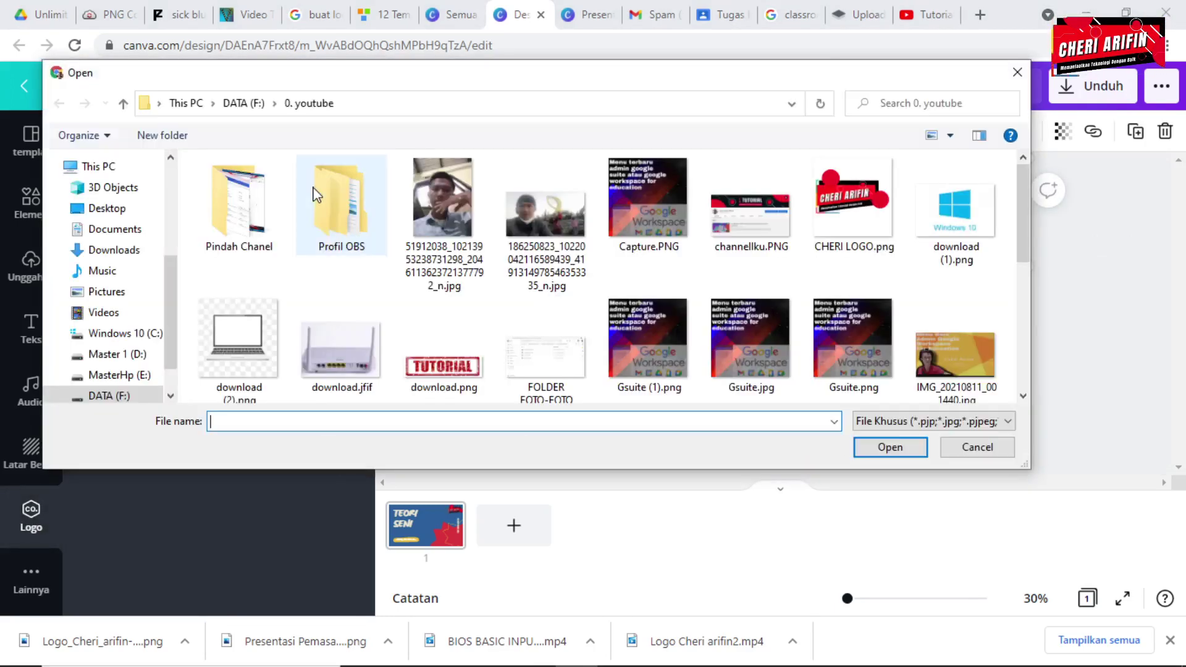
scroll(720, 305, down, 1)
scroll(716, 304, down, 3)
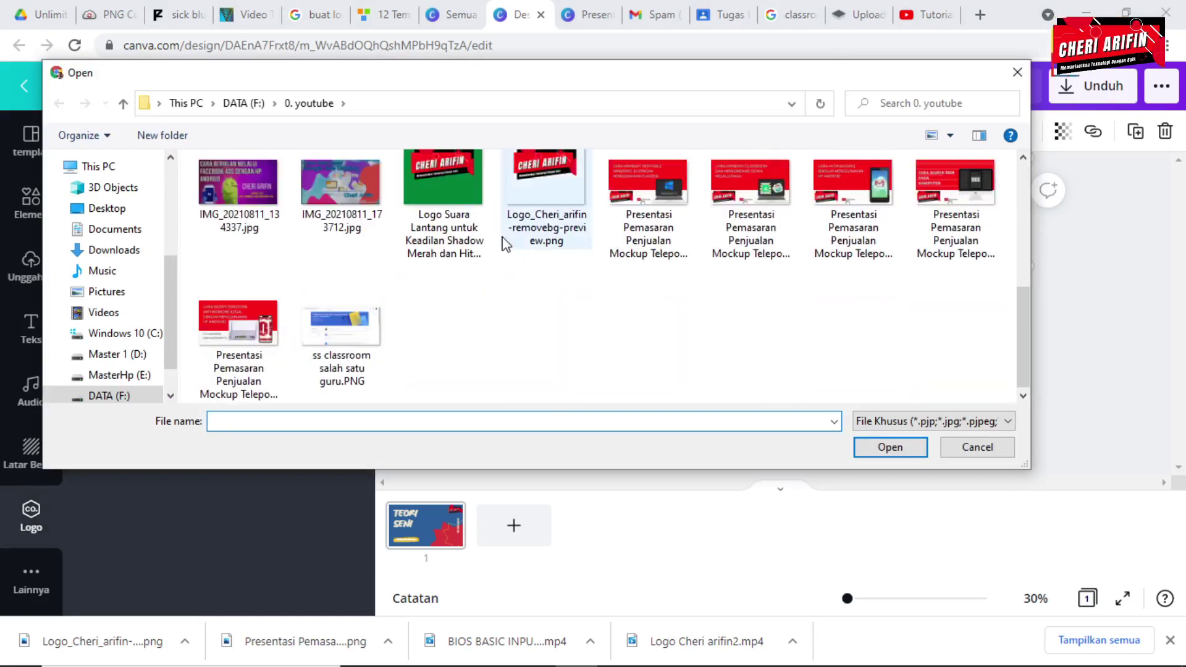
click(435, 204)
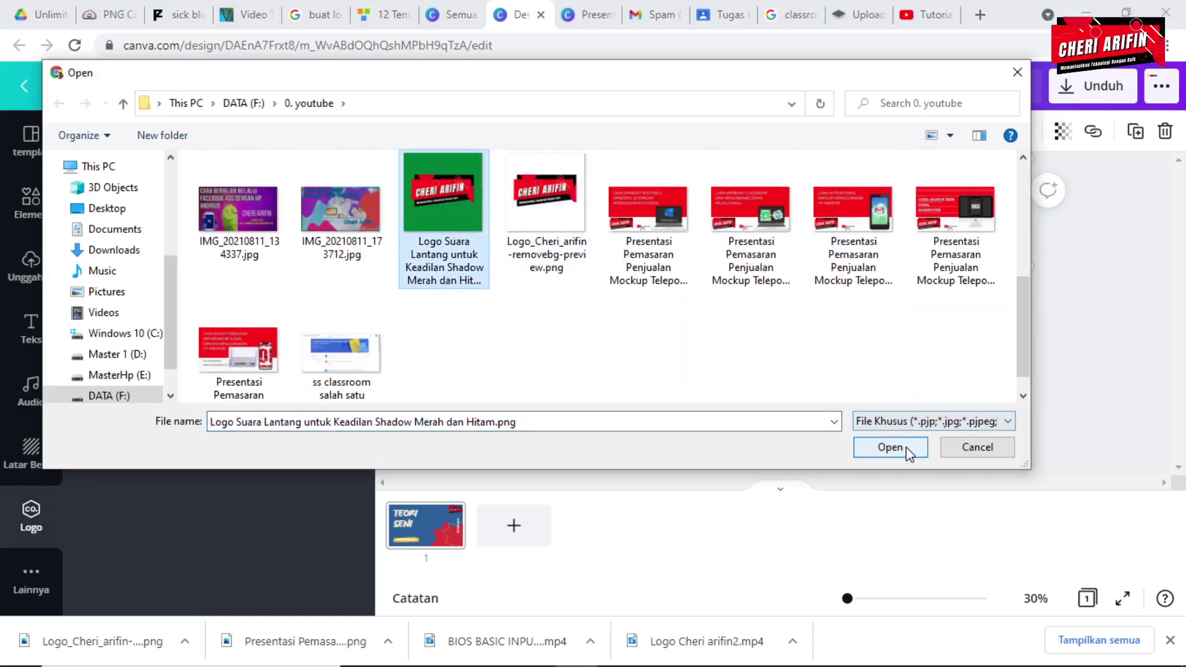
click(890, 447)
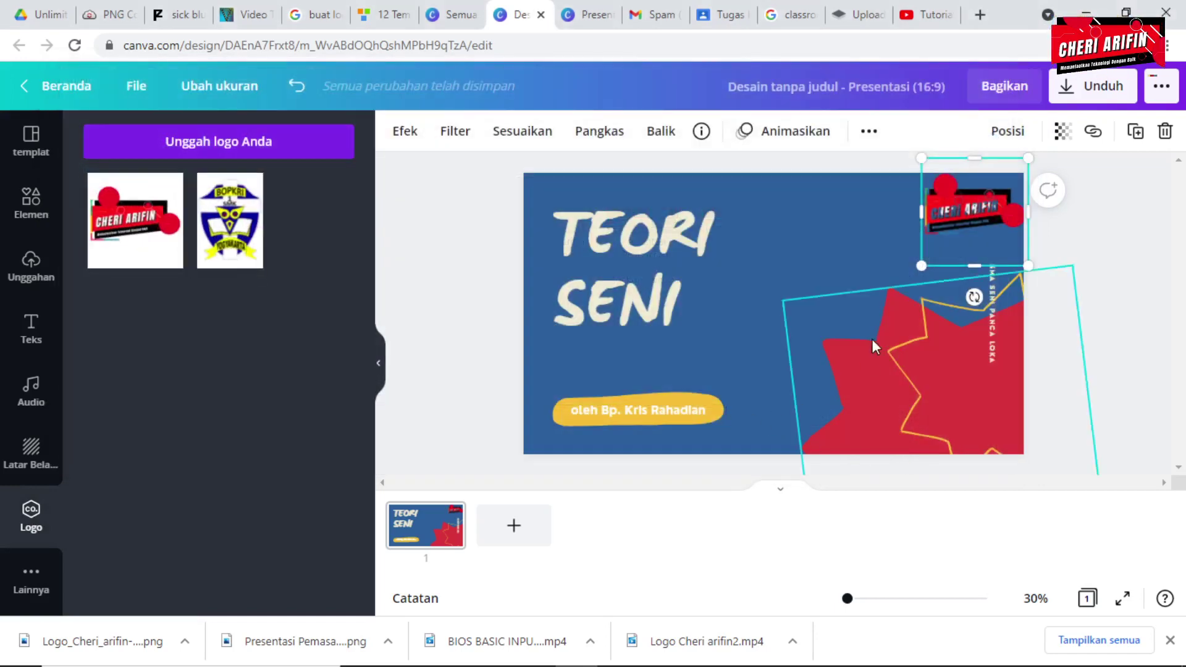
Delete the old logo from the upper-right corner of the cover slide
right_click(957, 208)
click(957, 208)
click(1164, 131)
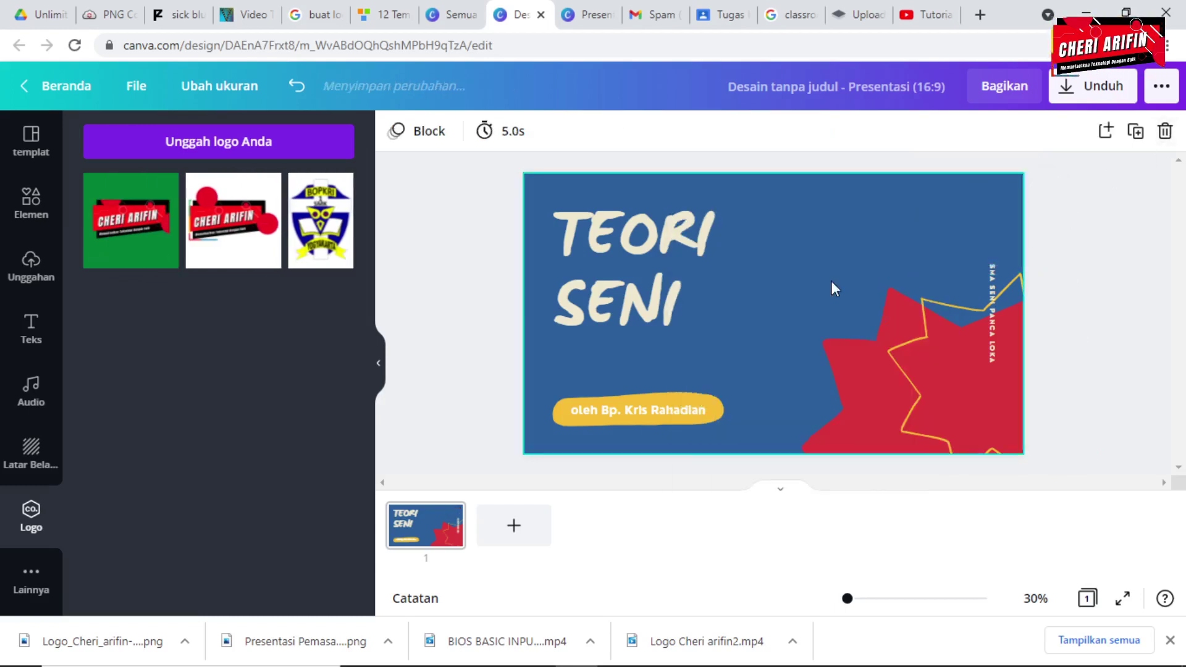
Place the green-background logo in the cover slide's upper-right corner and remove its background with Penghapus Latar Belakang
click(155, 272)
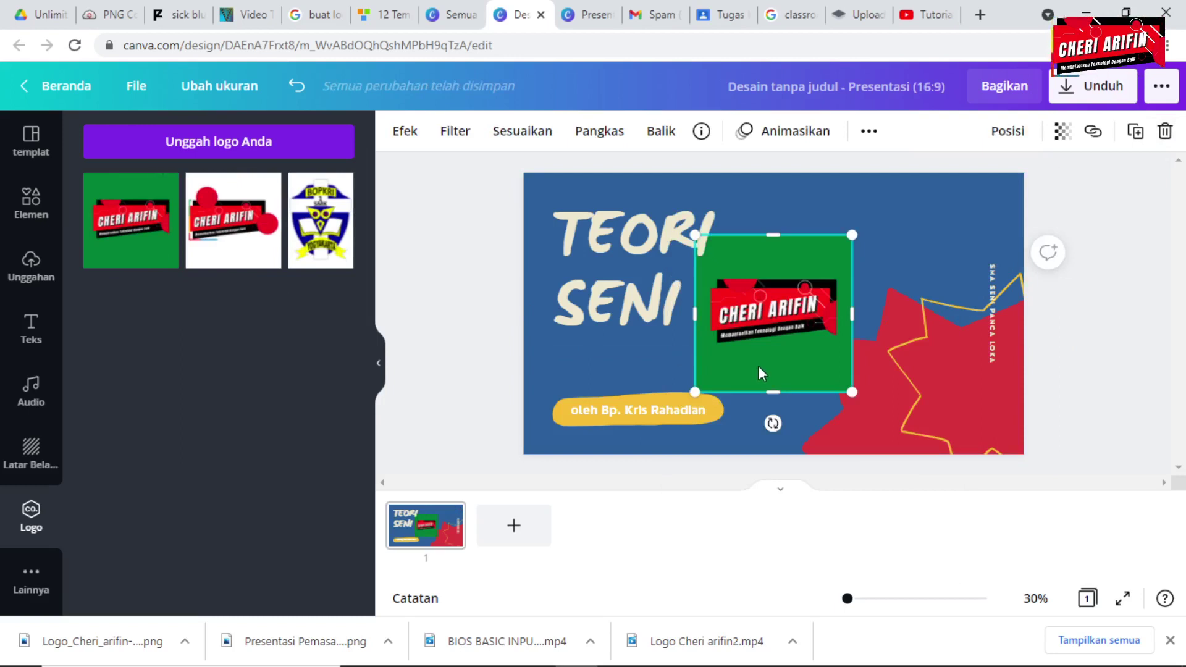
drag(758, 367, 943, 265)
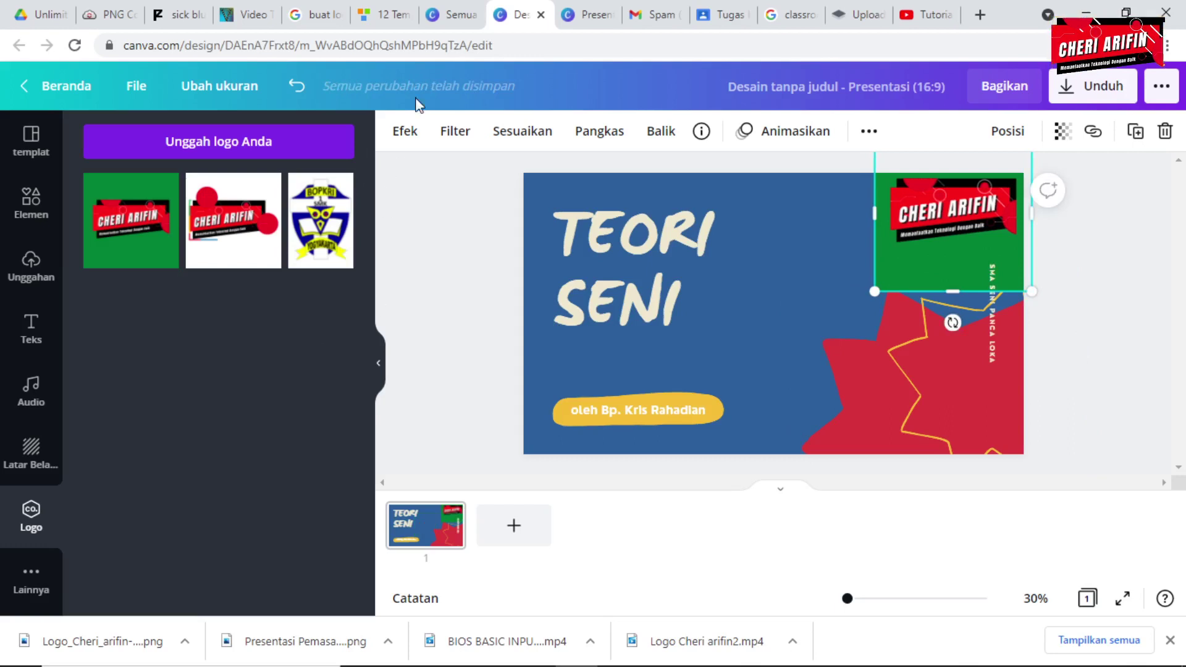
click(407, 132)
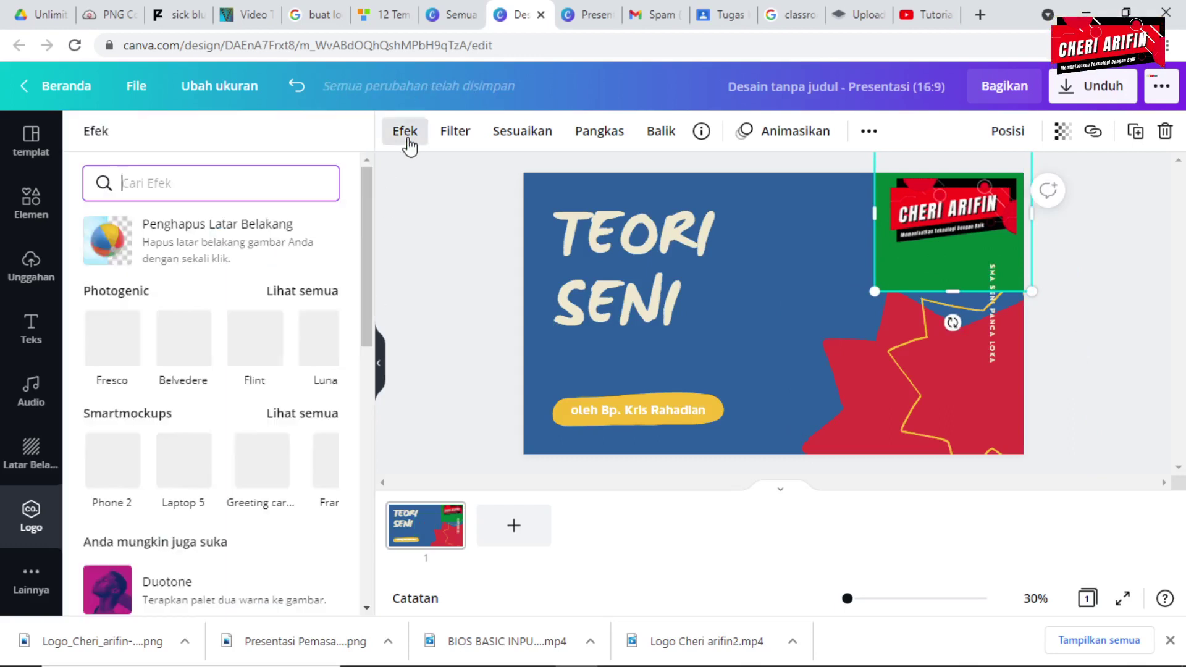
click(229, 251)
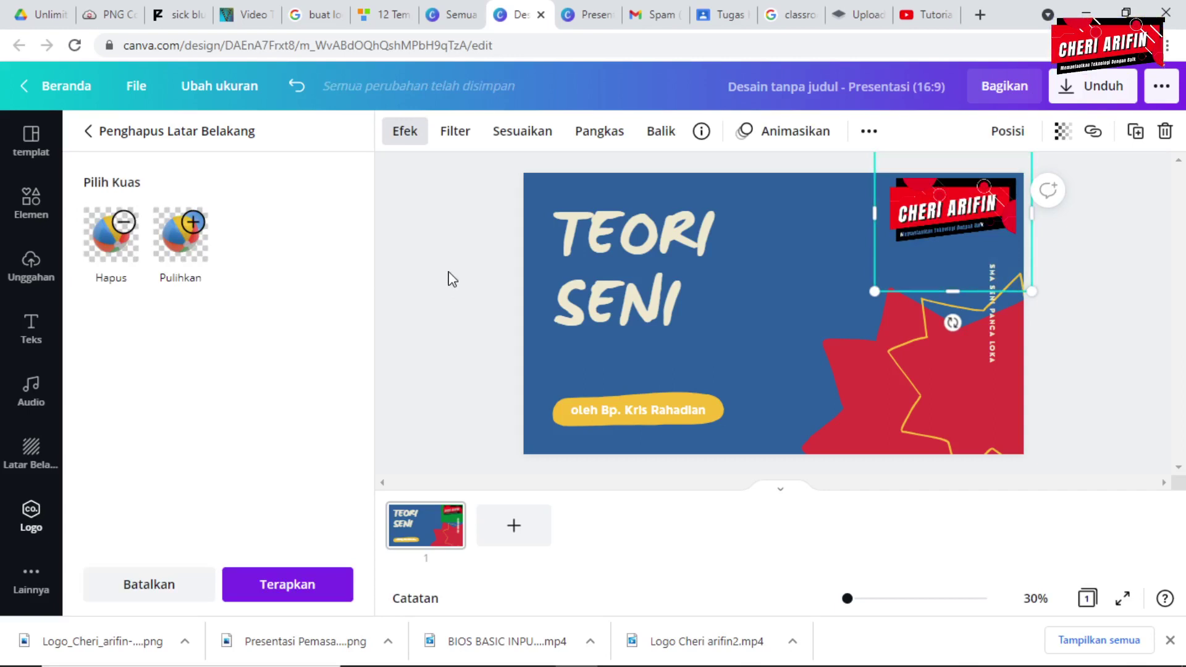
Crop away the empty area below the logo artwork
click(599, 131)
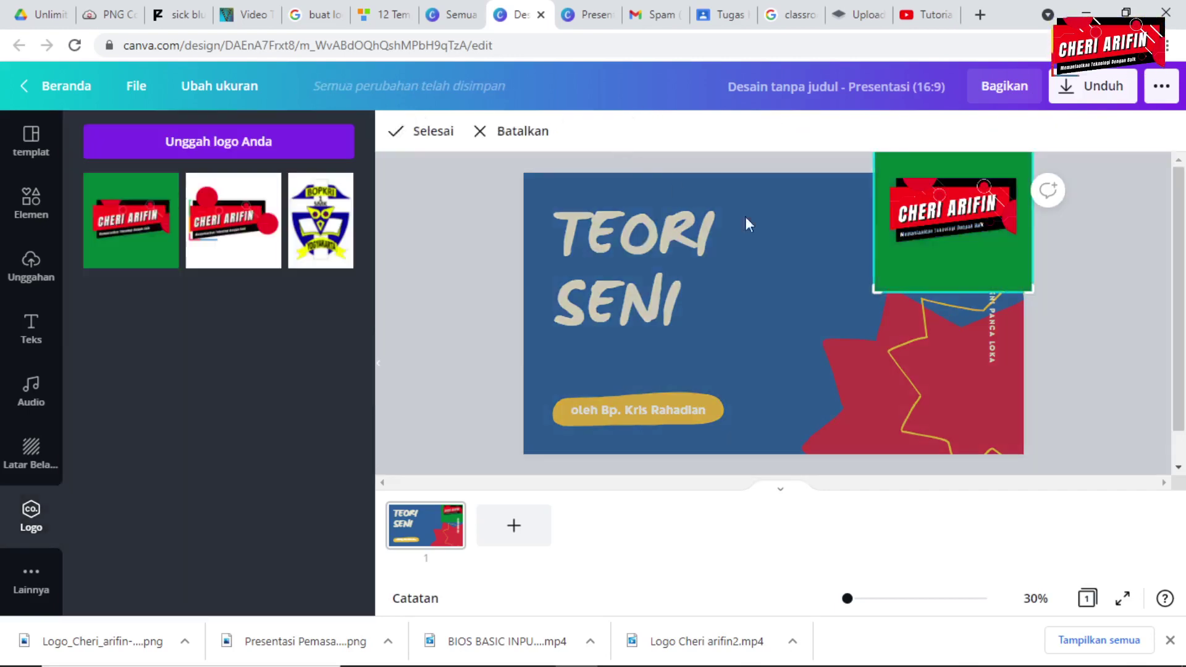
drag(920, 232, 919, 264)
click(915, 294)
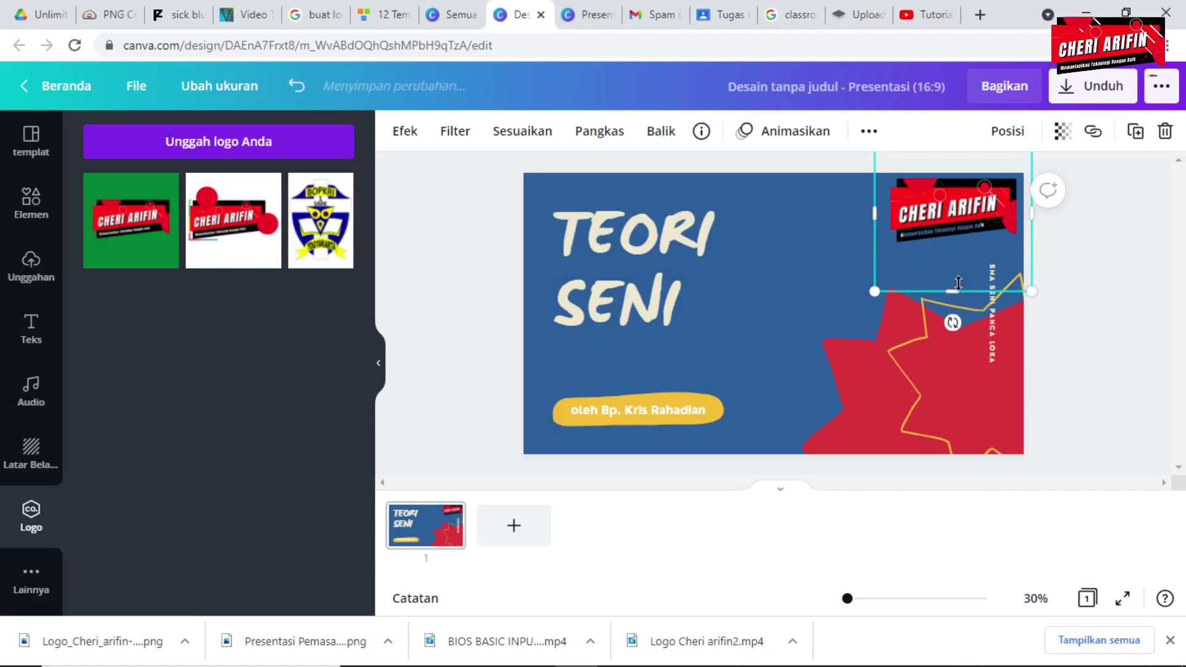
drag(961, 289, 959, 245)
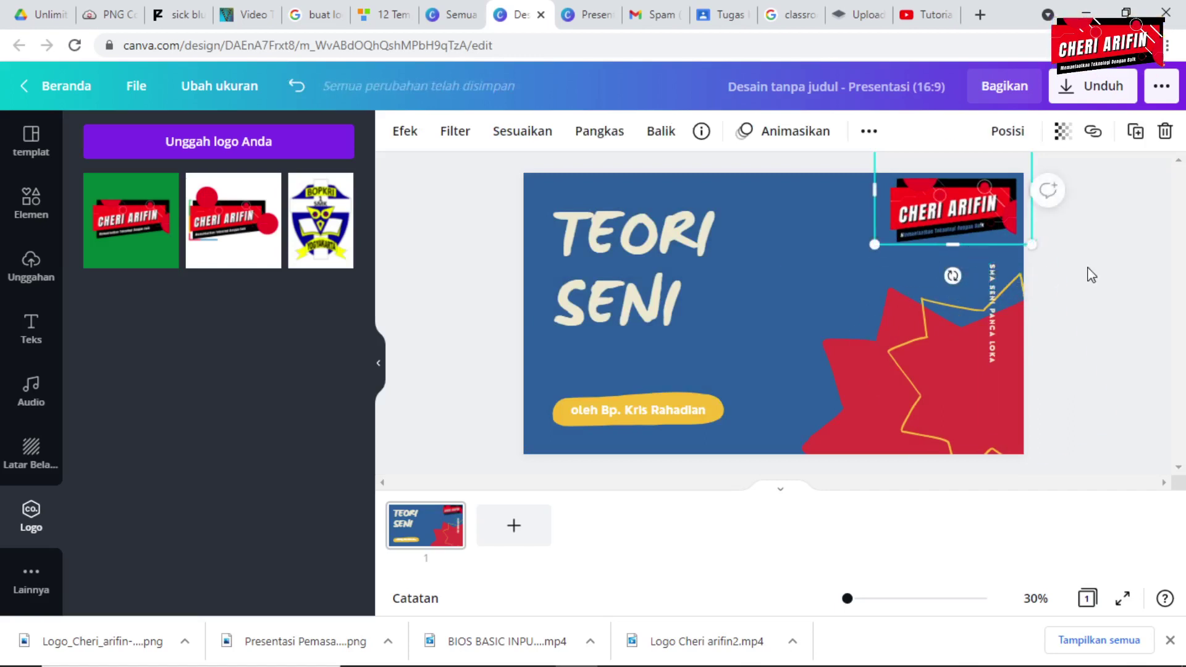
click(1091, 277)
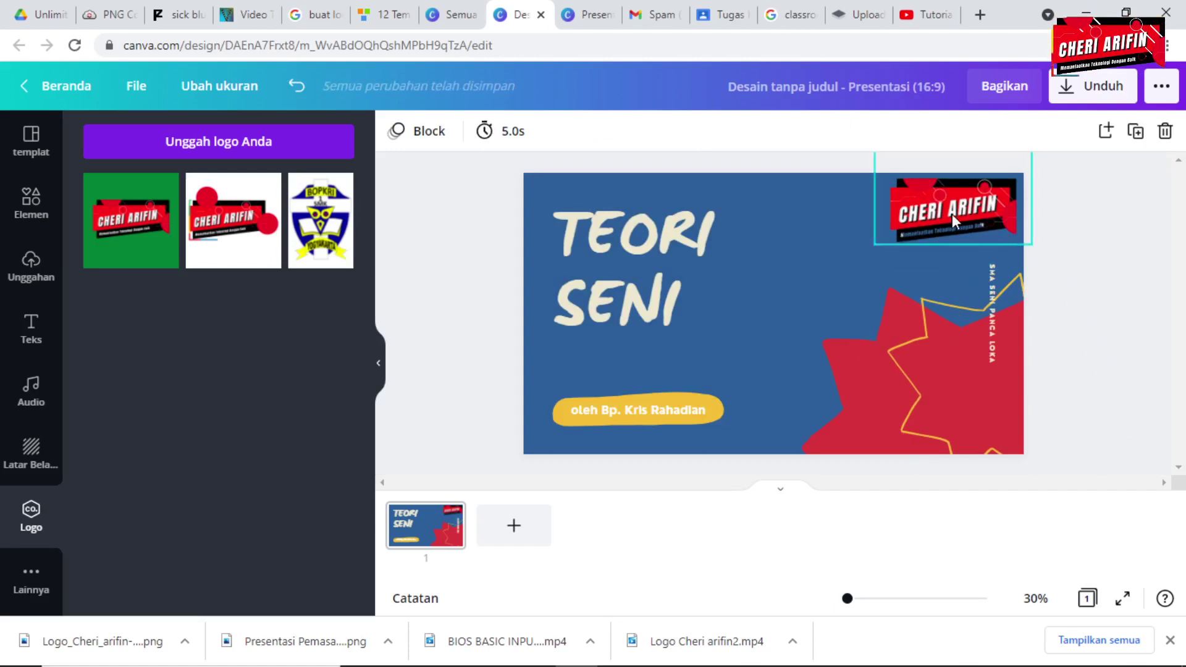
Move the logo inward on the slide and crop the empty areas above and to the right of its artwork
drag(951, 214, 902, 262)
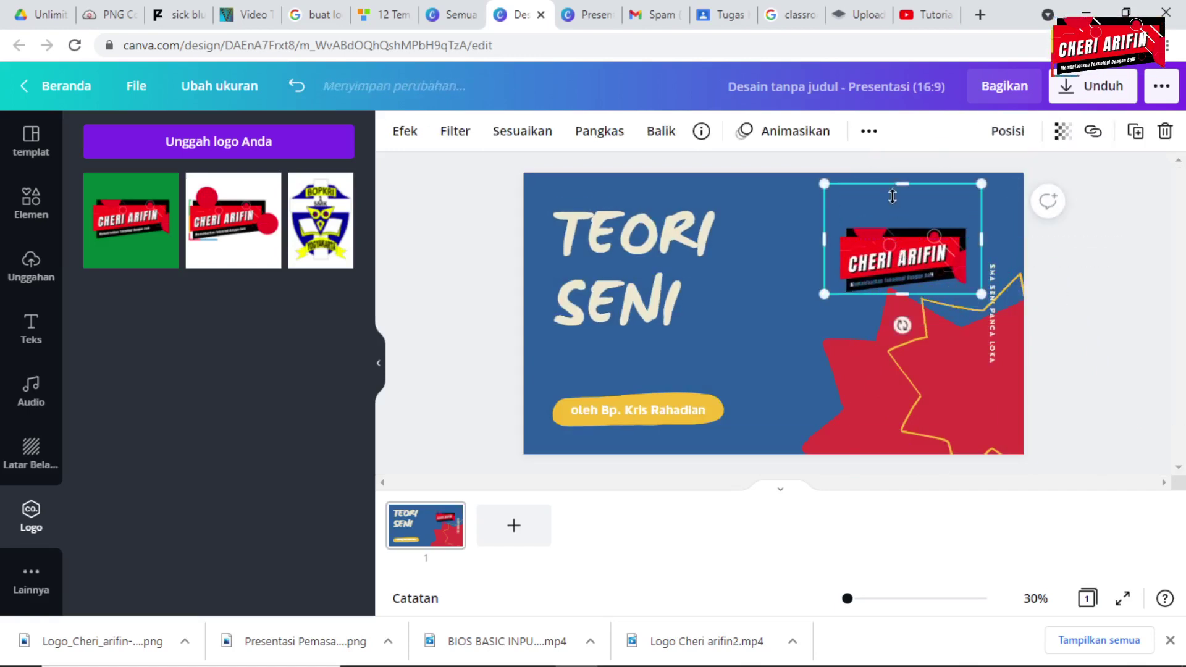
drag(902, 204, 902, 223)
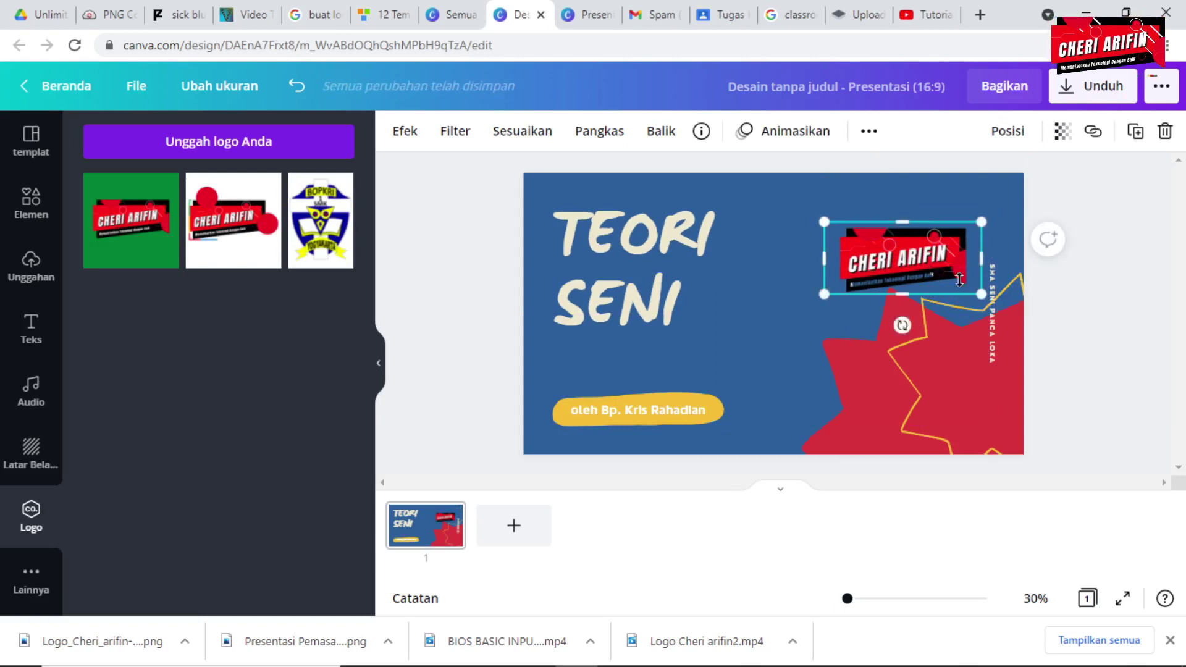
drag(976, 263, 969, 264)
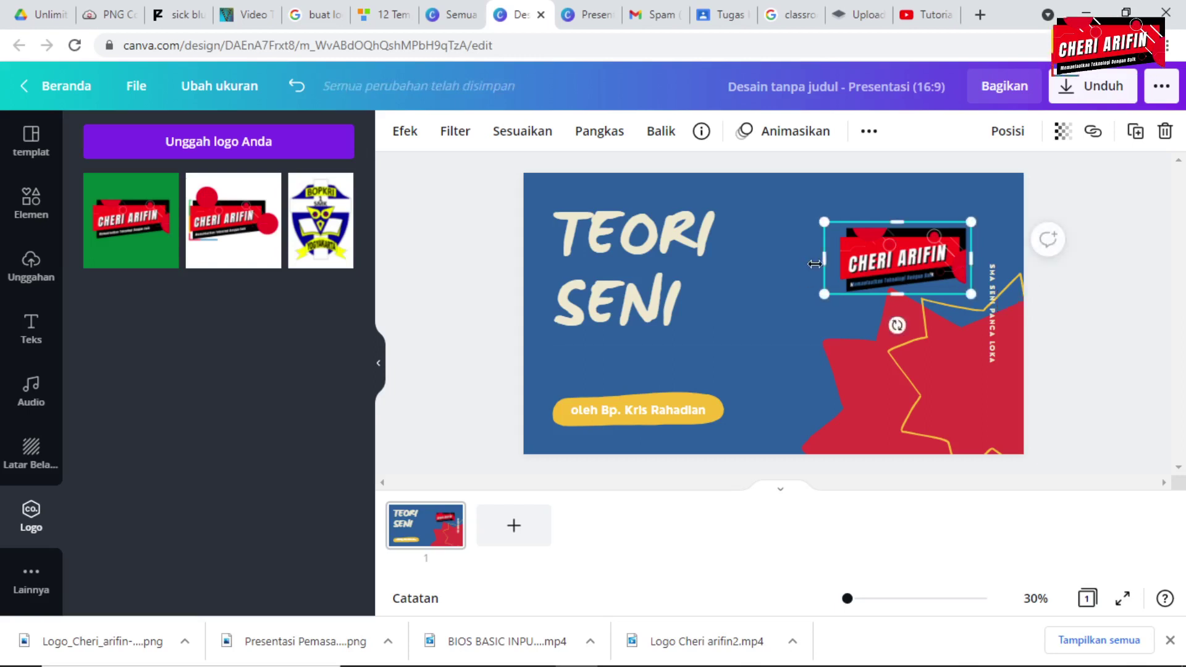
Crop the logo's left edge, move it back to the upper-right corner and shrink it to about two thirds of its size
drag(823, 263, 949, 217)
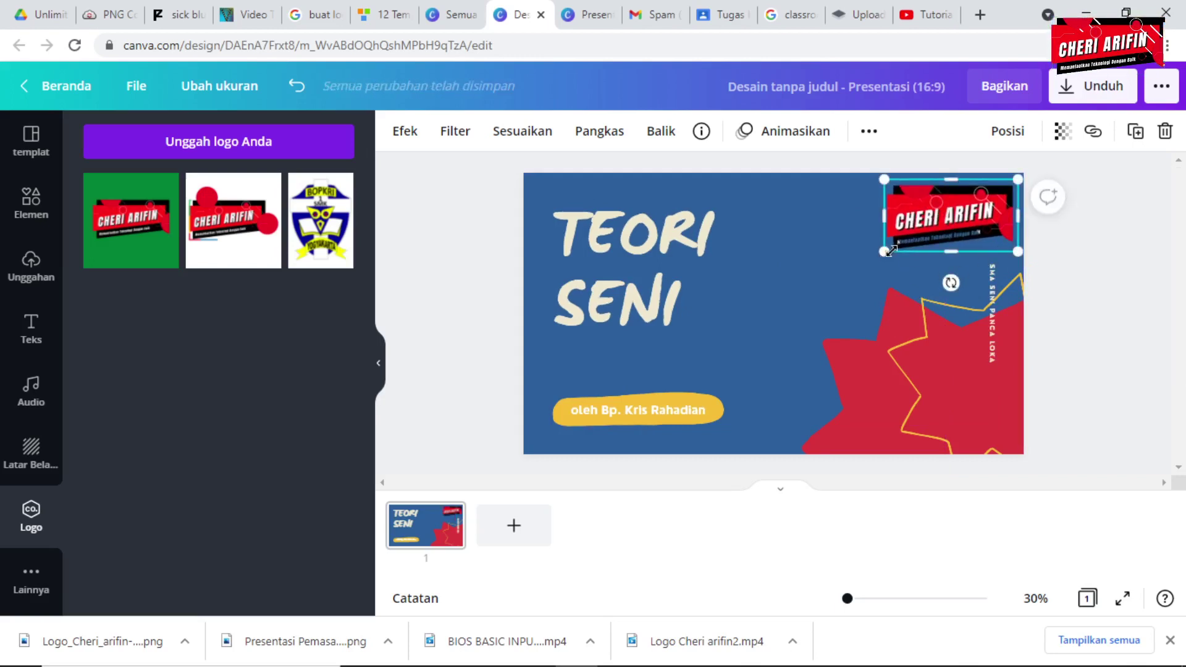
drag(890, 251, 934, 226)
click(1065, 273)
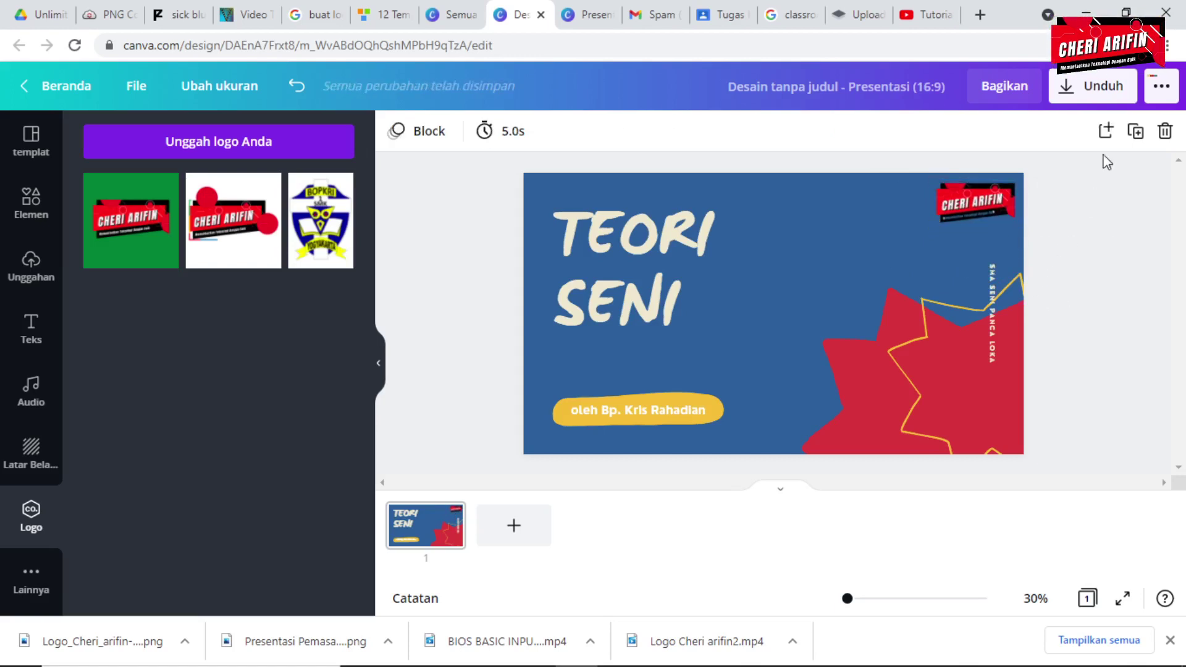
Download the design as a PNG at size 1 and save it as Desain tanpa judul.png in the 0. youtube folder
click(1099, 87)
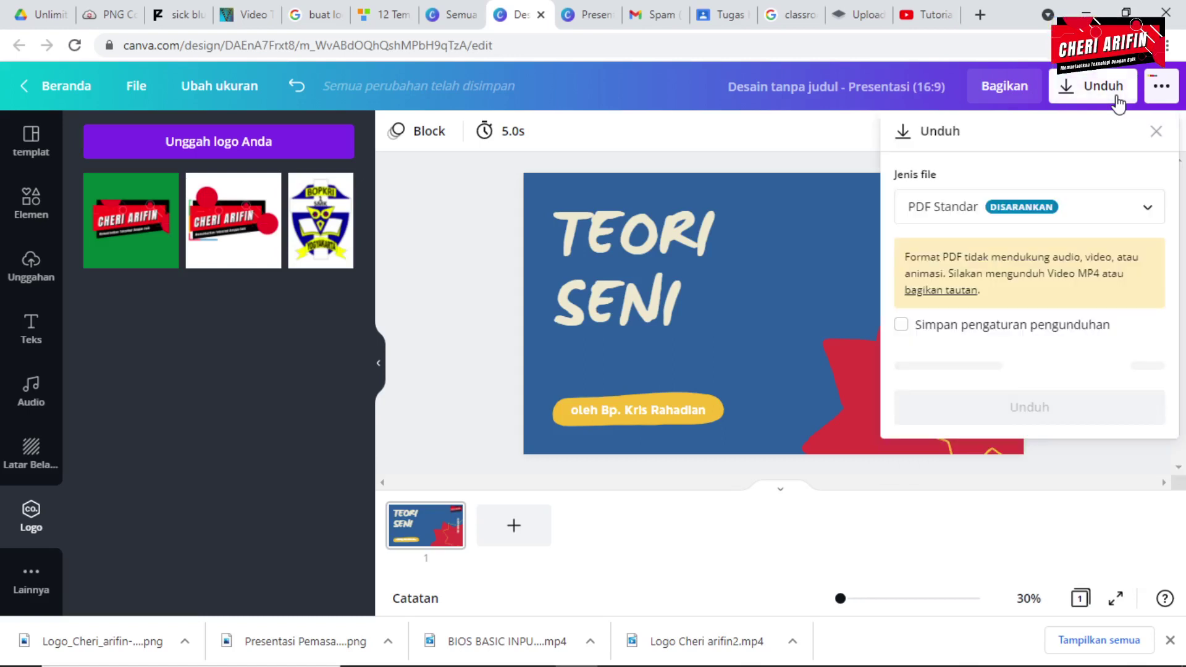
click(1116, 216)
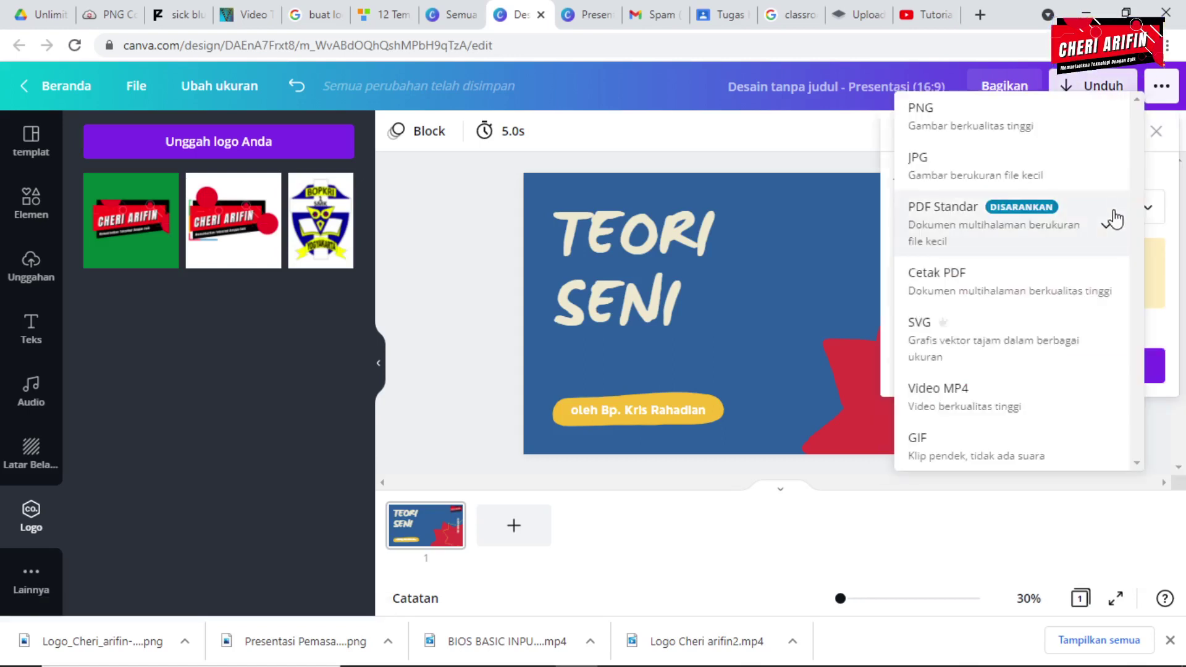
click(1014, 125)
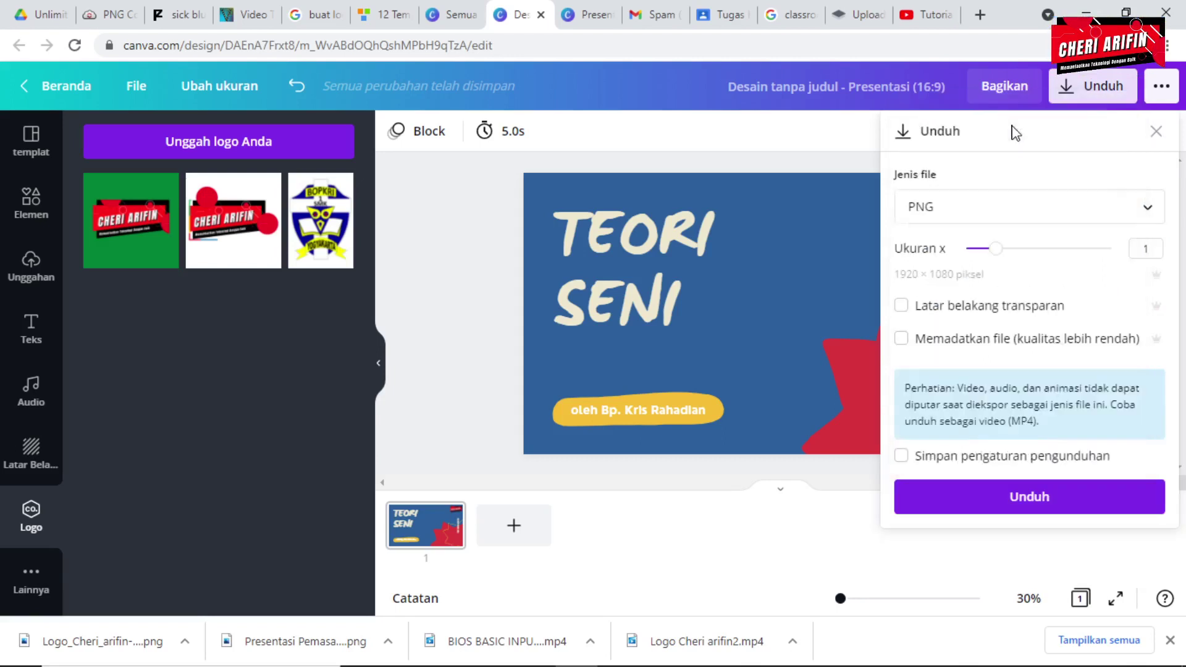
click(1011, 512)
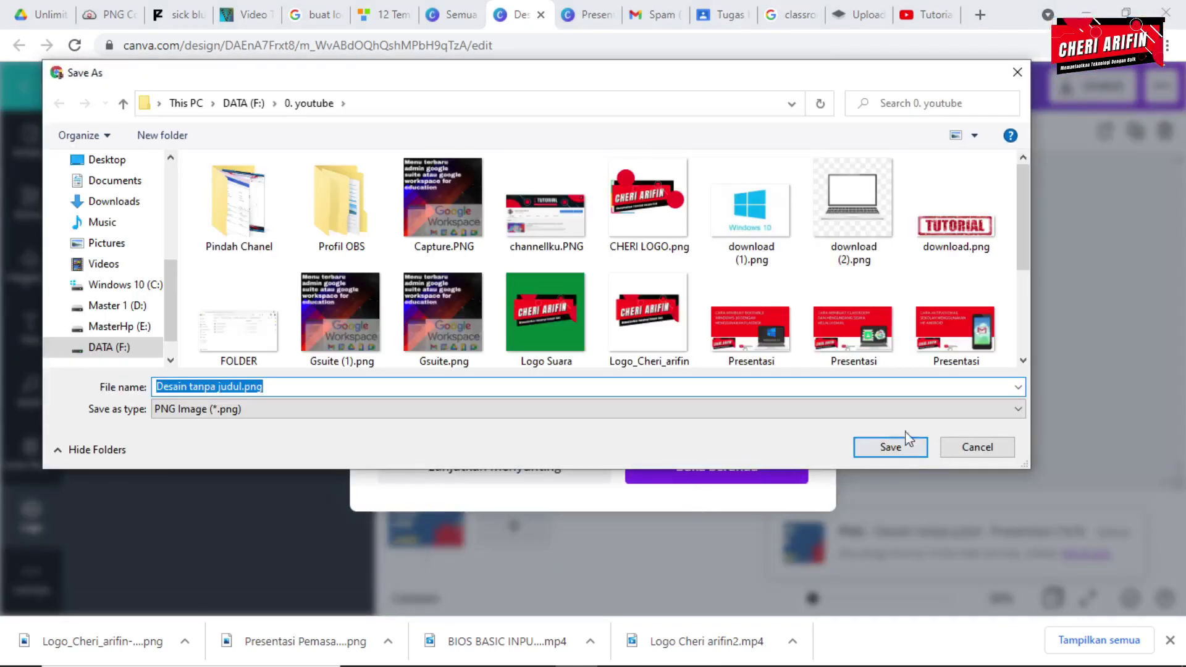
click(892, 451)
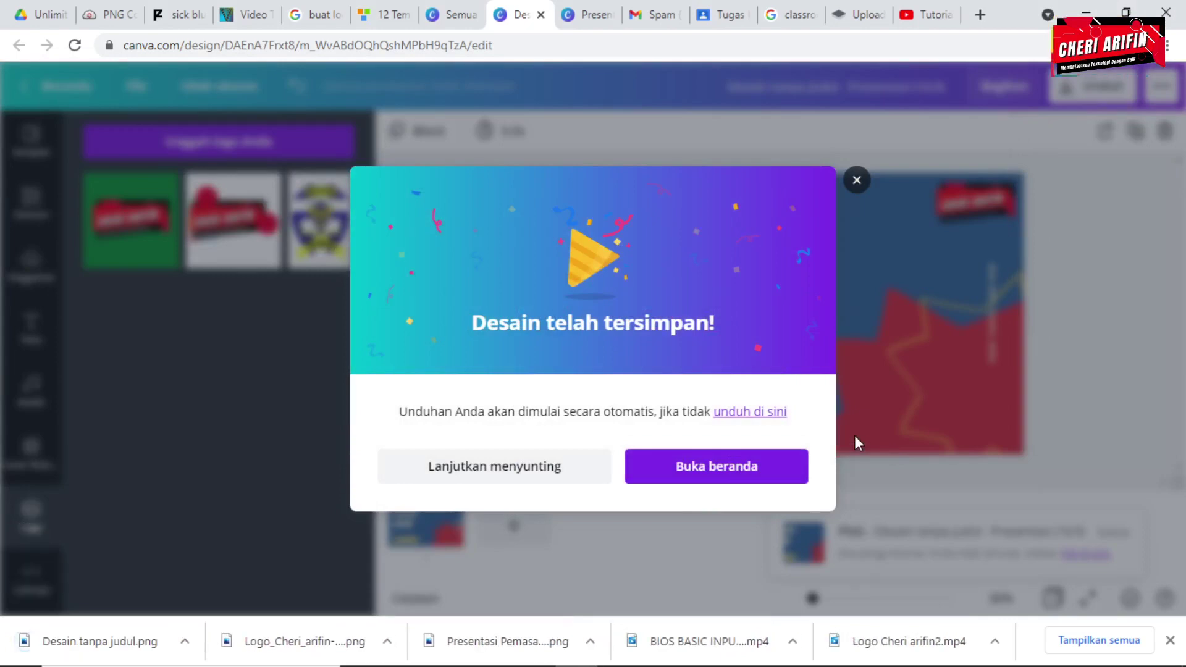
mouse_move(809, 664)
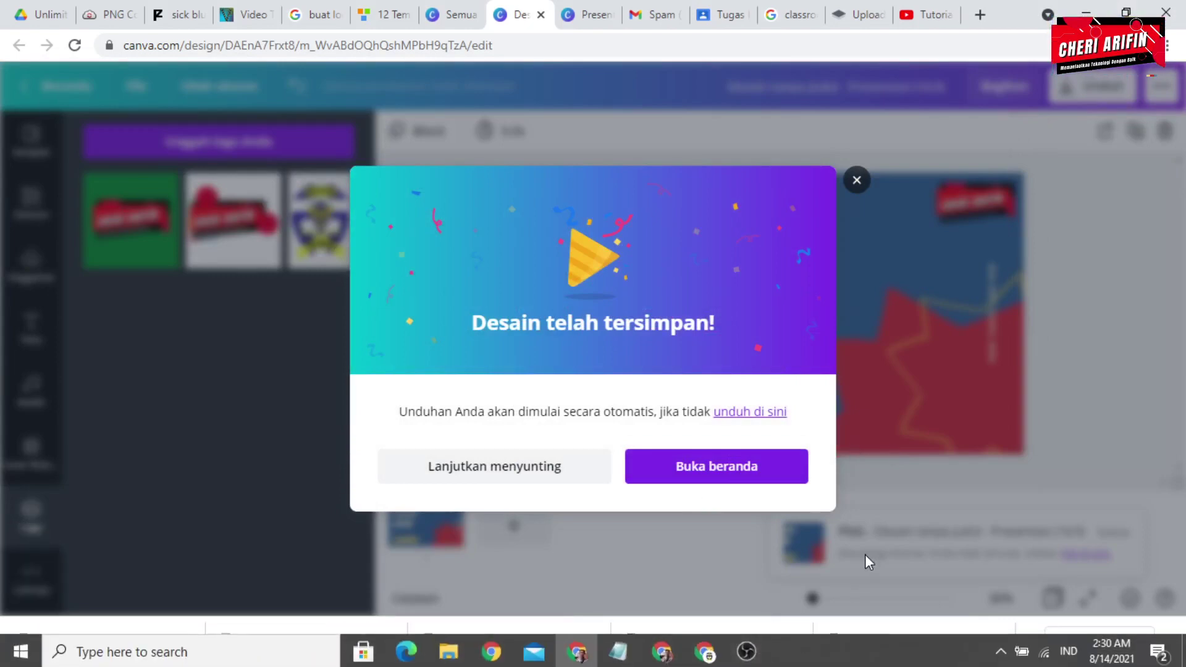
click(744, 655)
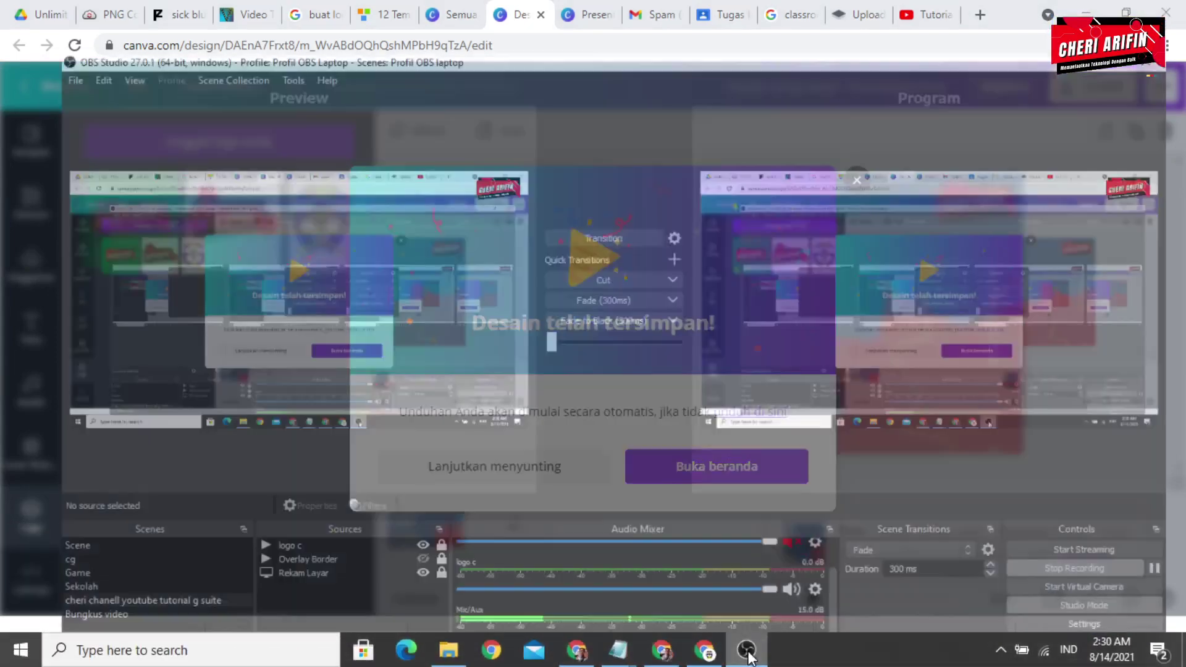